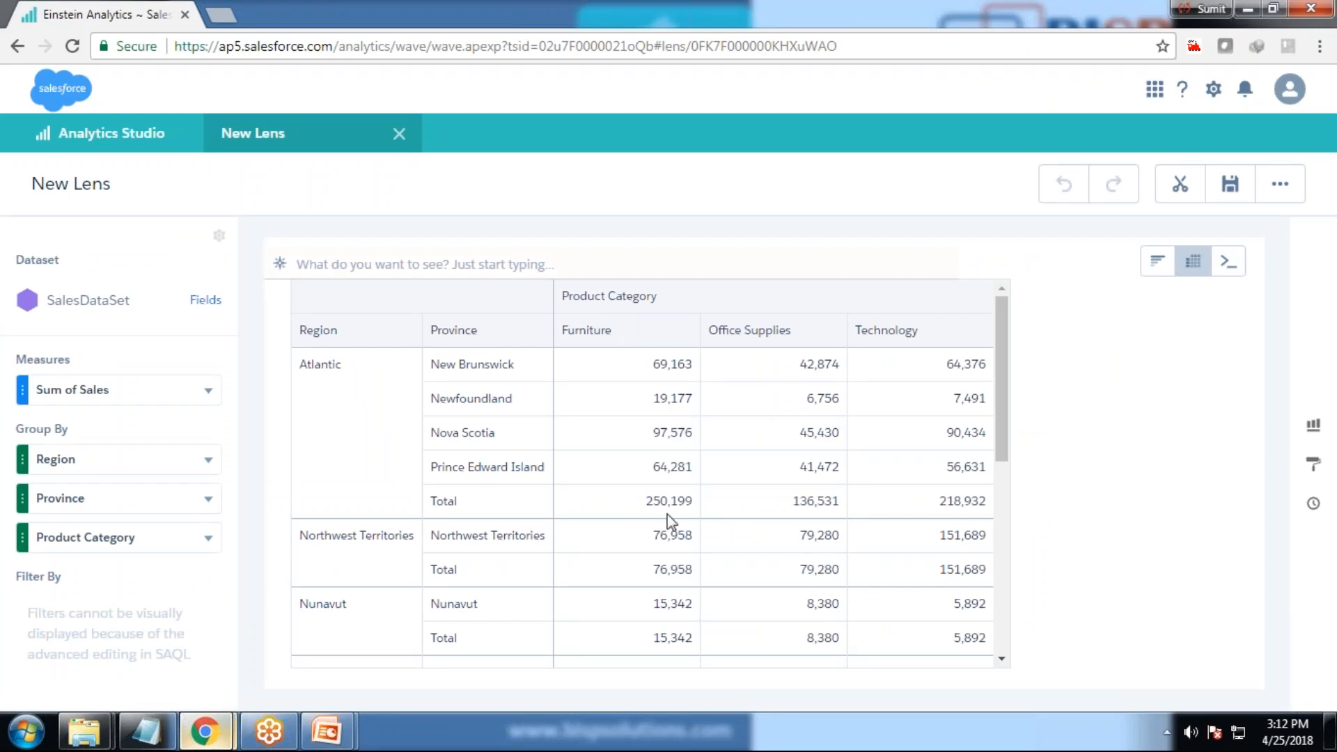
Review the finished pivot table with subtotals, close its lens and open the SalesDataSet dataset as a new lens
scroll(654, 487, down, 3)
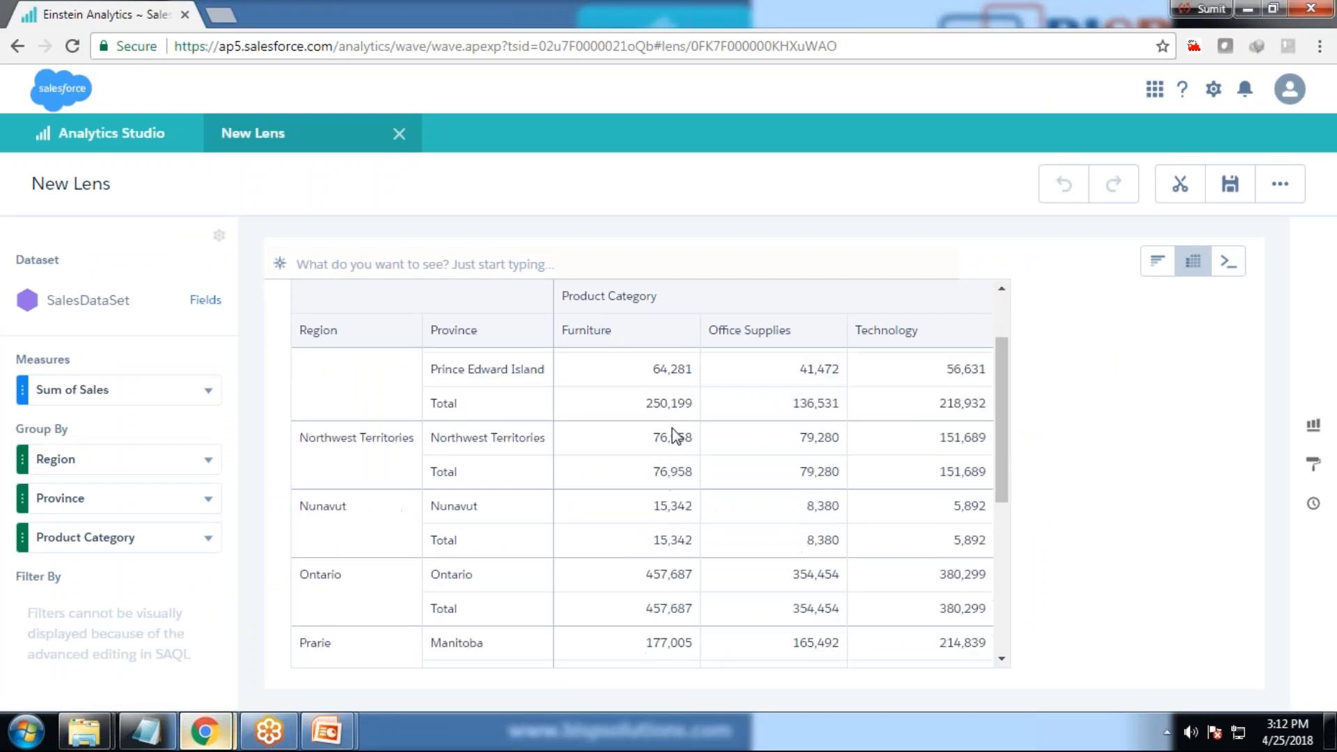
scroll(672, 432, up, 3)
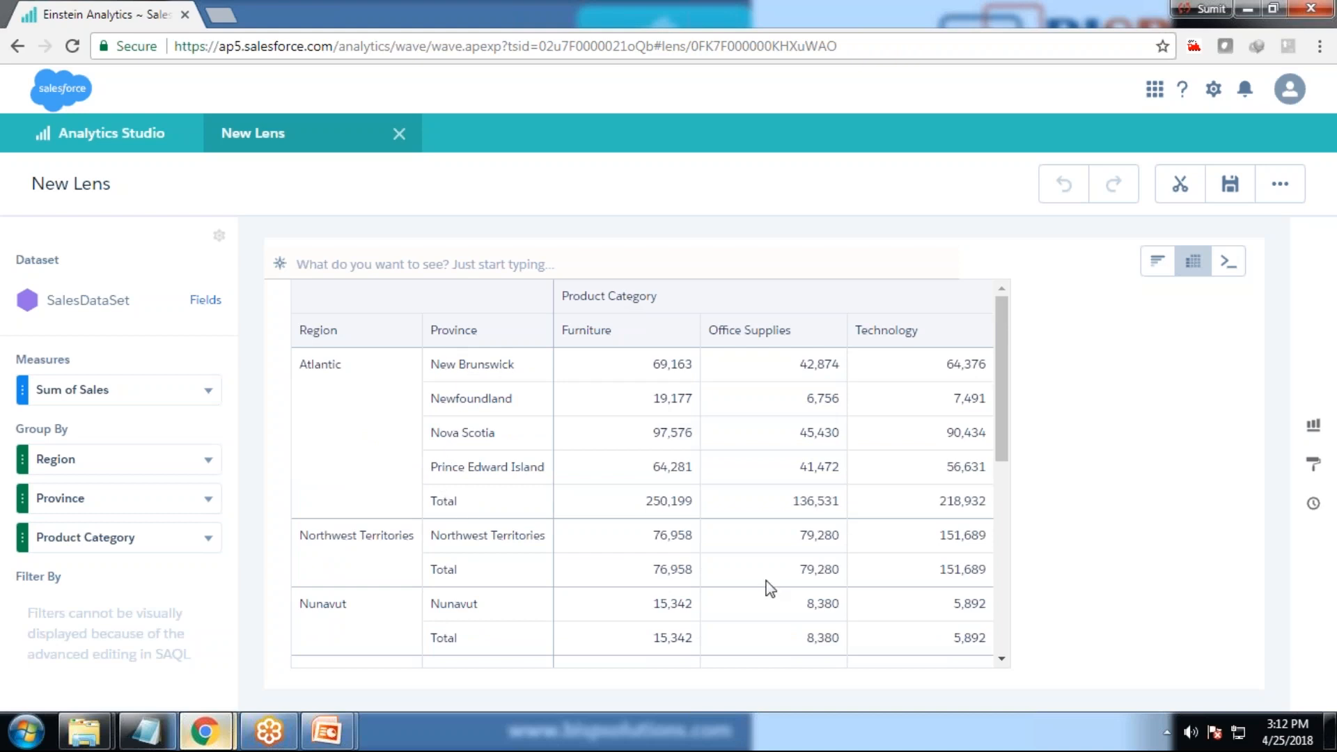
scroll(768, 585, down, 5)
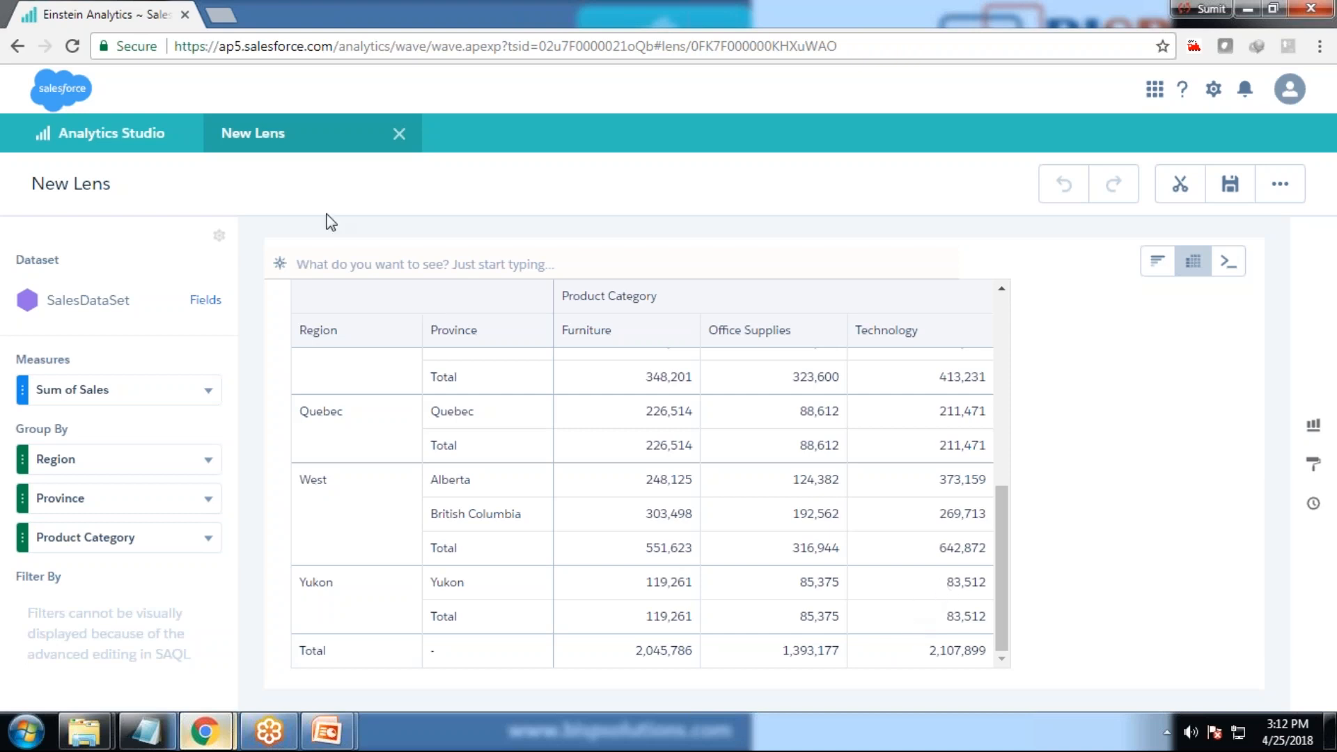
click(399, 134)
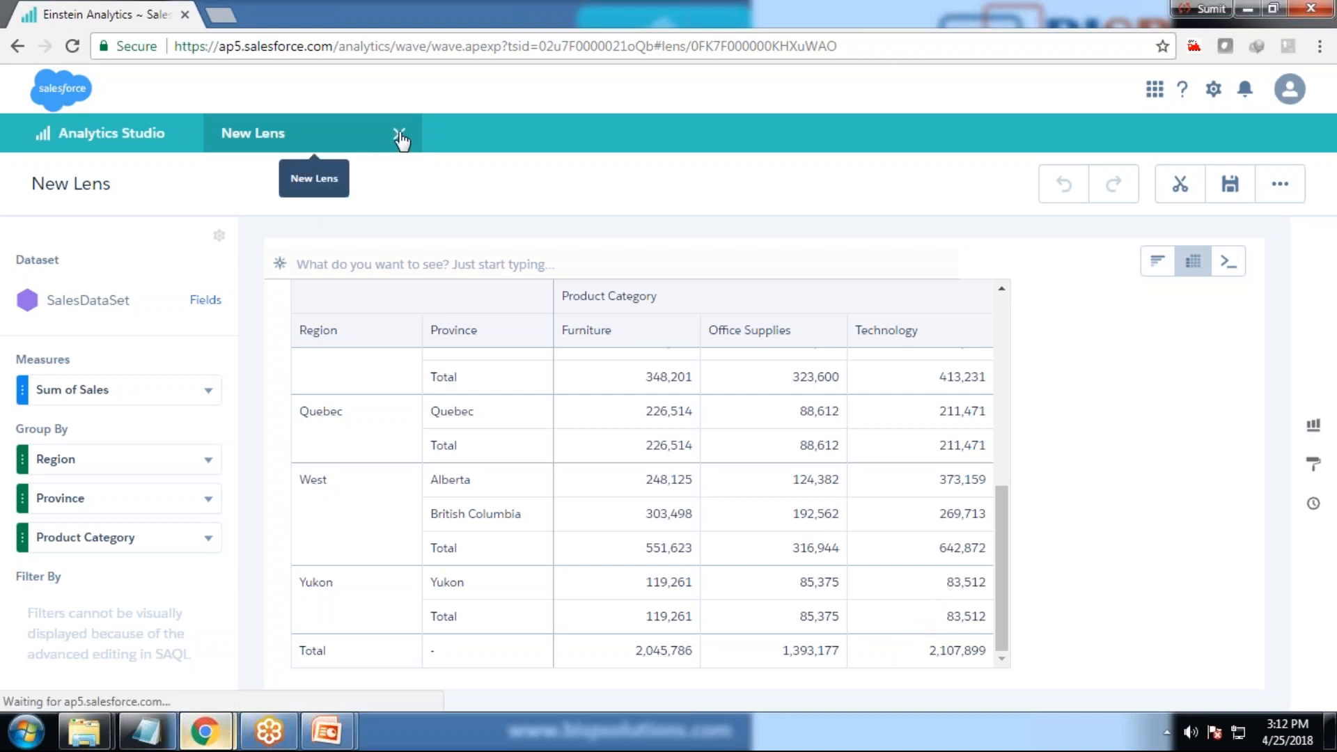
click(493, 256)
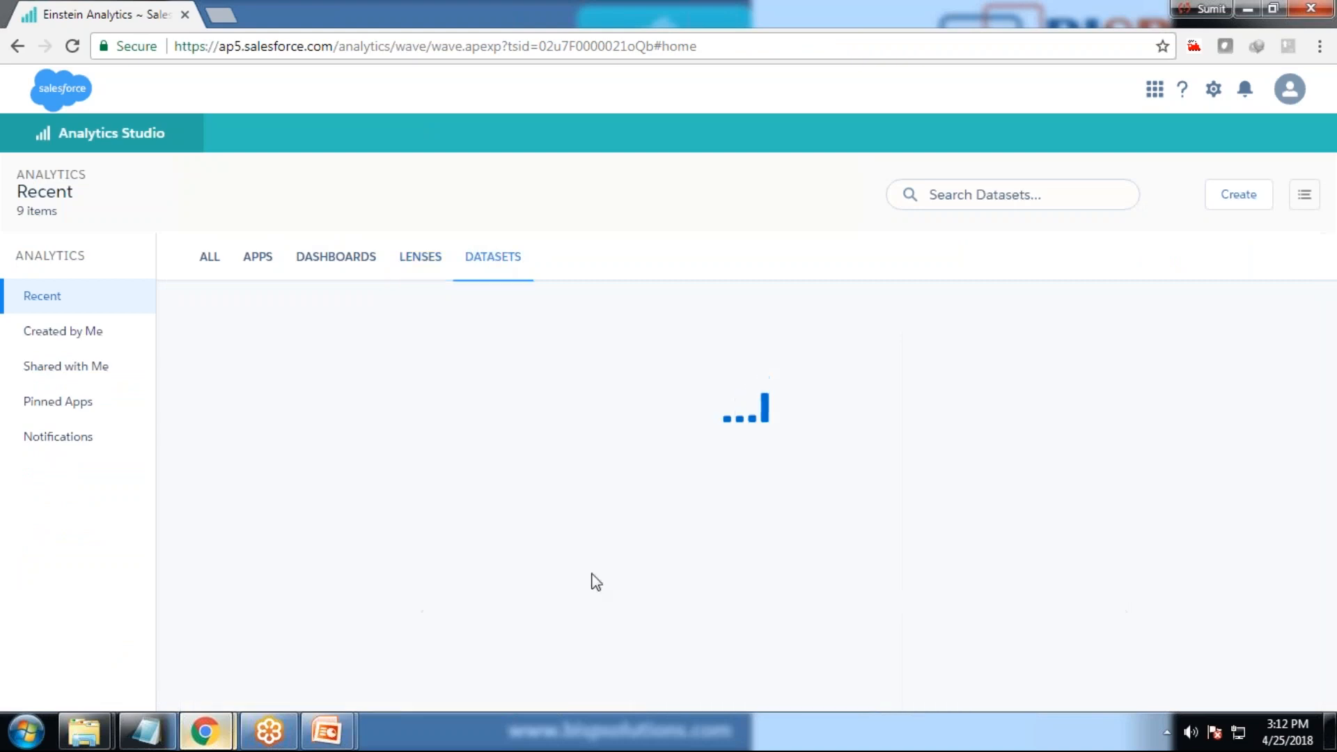
click(313, 448)
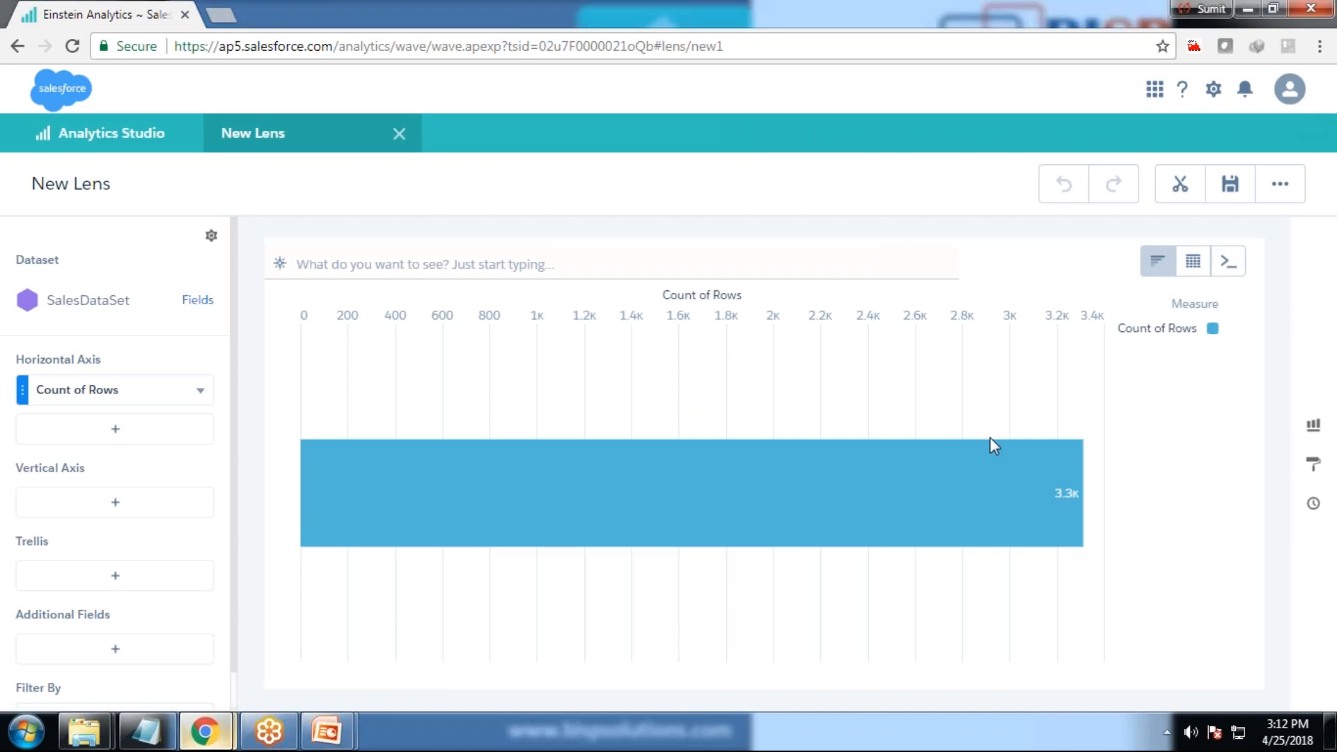
Change the new lens to a pivot table and set its measure to Sum of Sales
click(1194, 268)
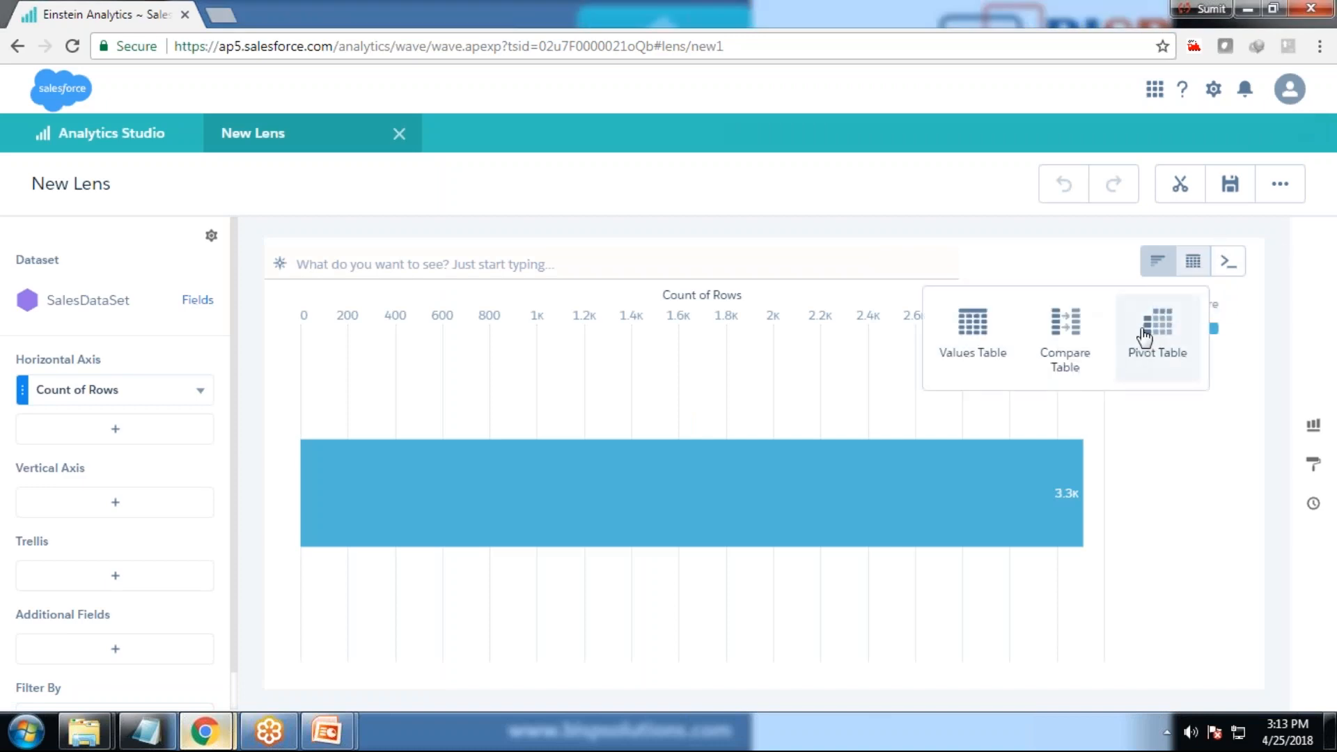
click(1151, 333)
click(75, 387)
click(262, 431)
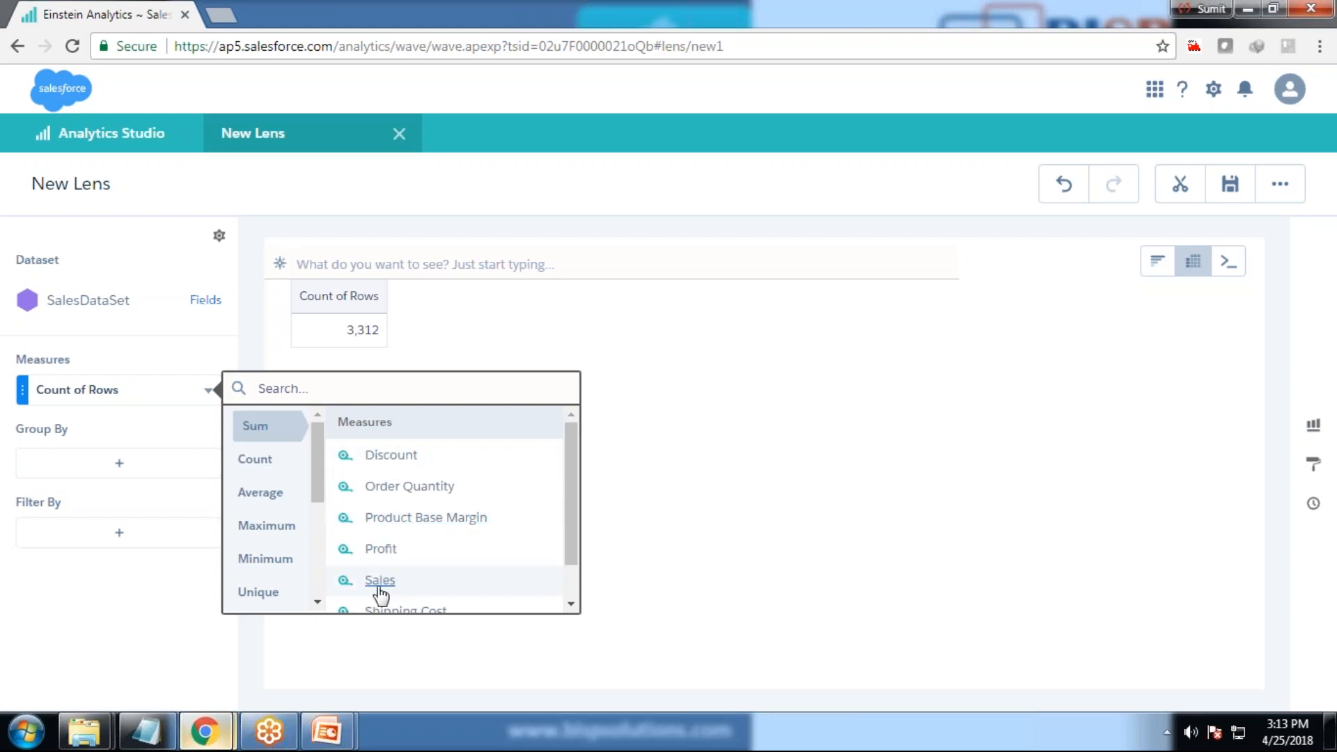
click(376, 584)
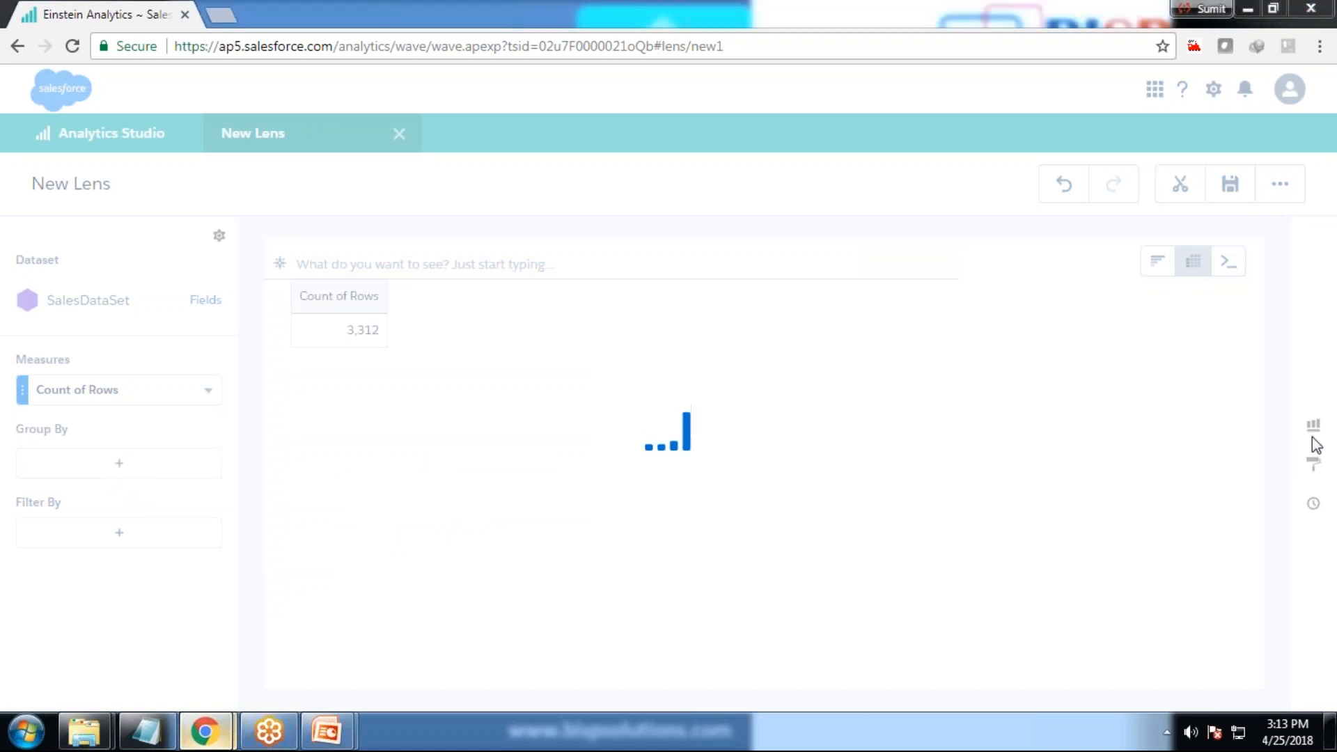
Group the pivot table by Region, Province and Product Category
click(112, 470)
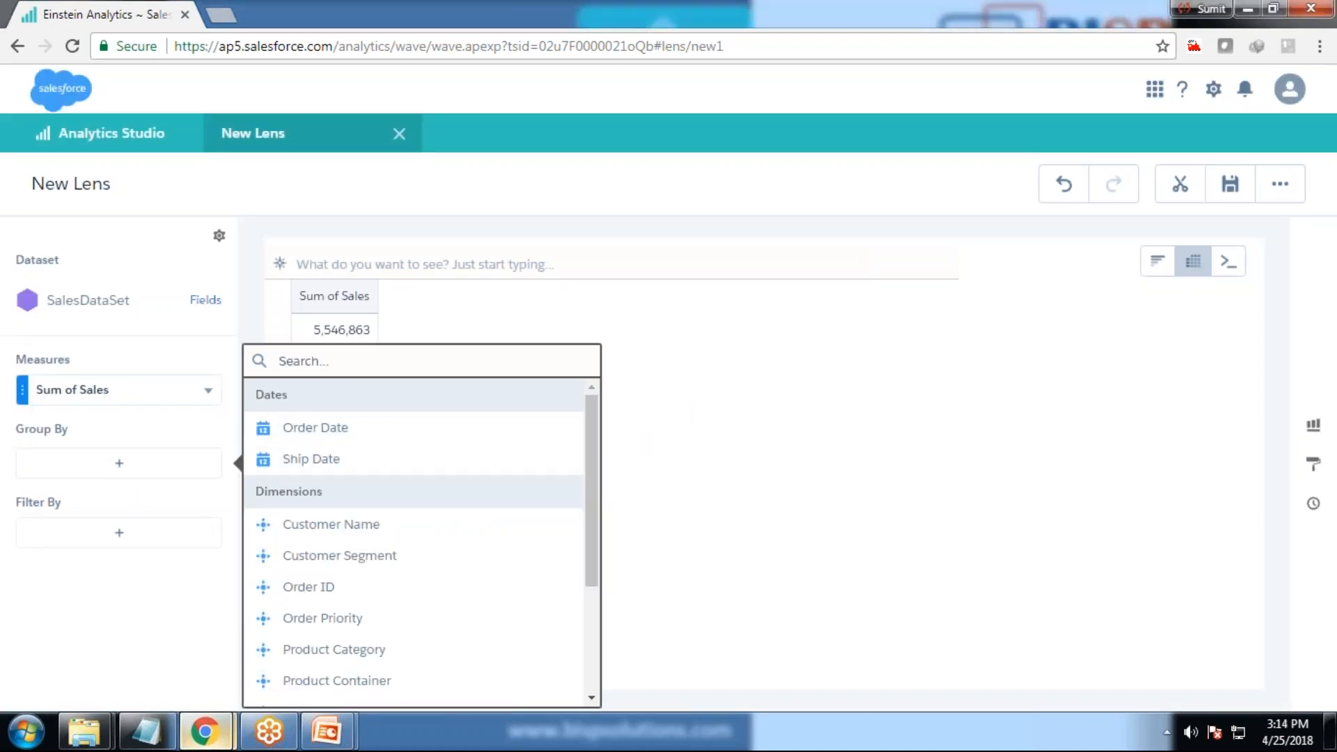
text(Region)
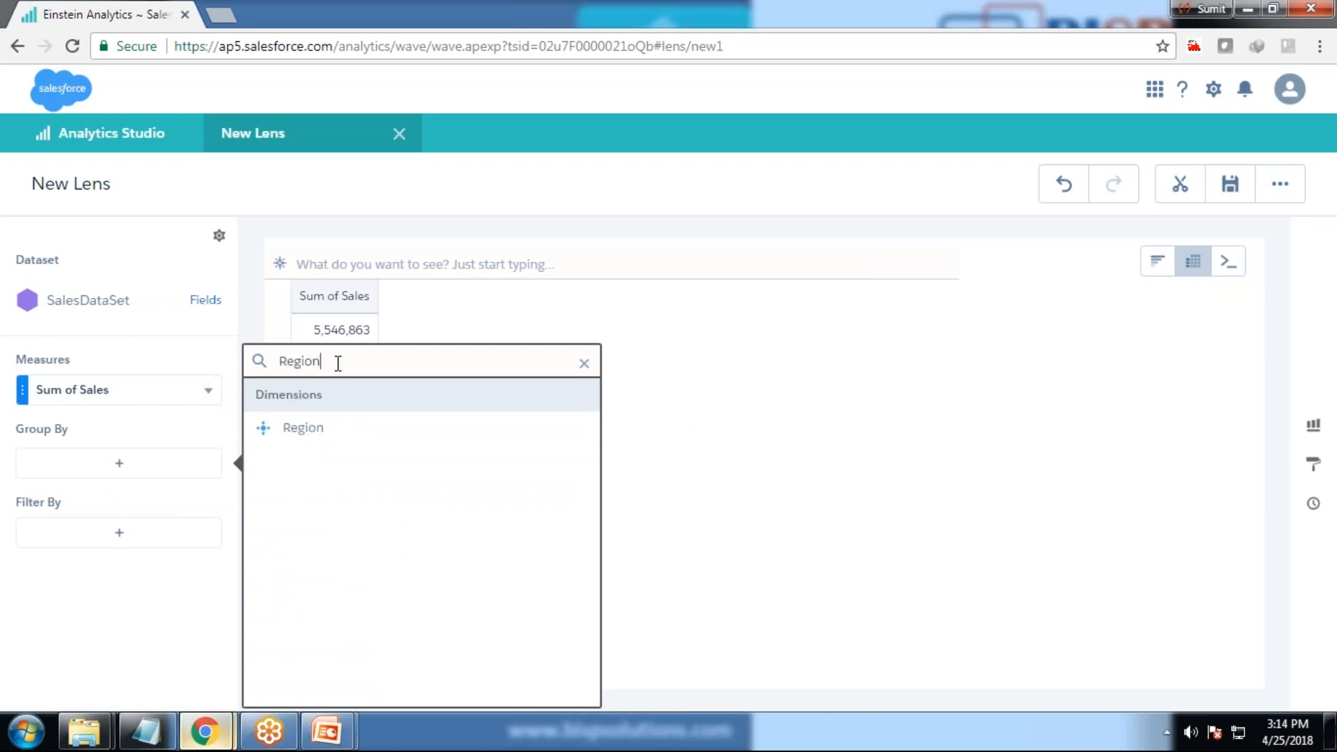
click(352, 430)
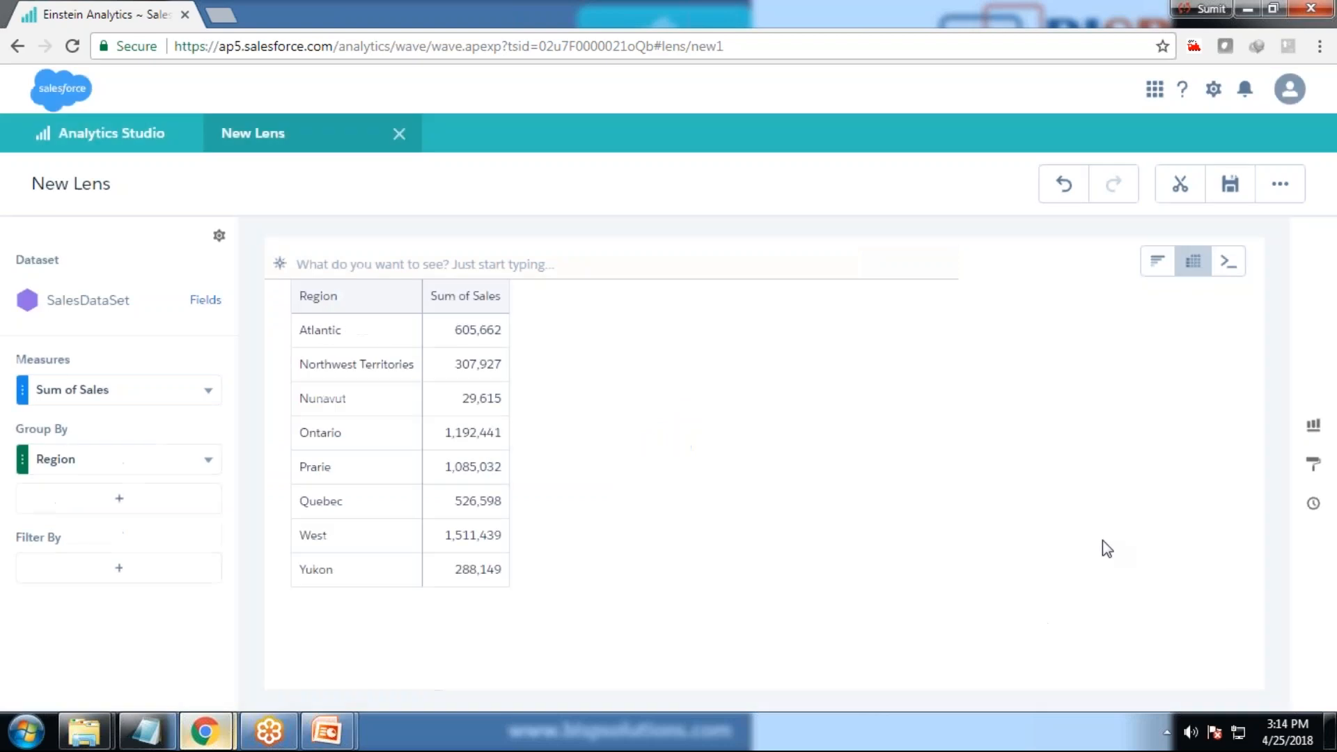
click(124, 499)
text(Pro)
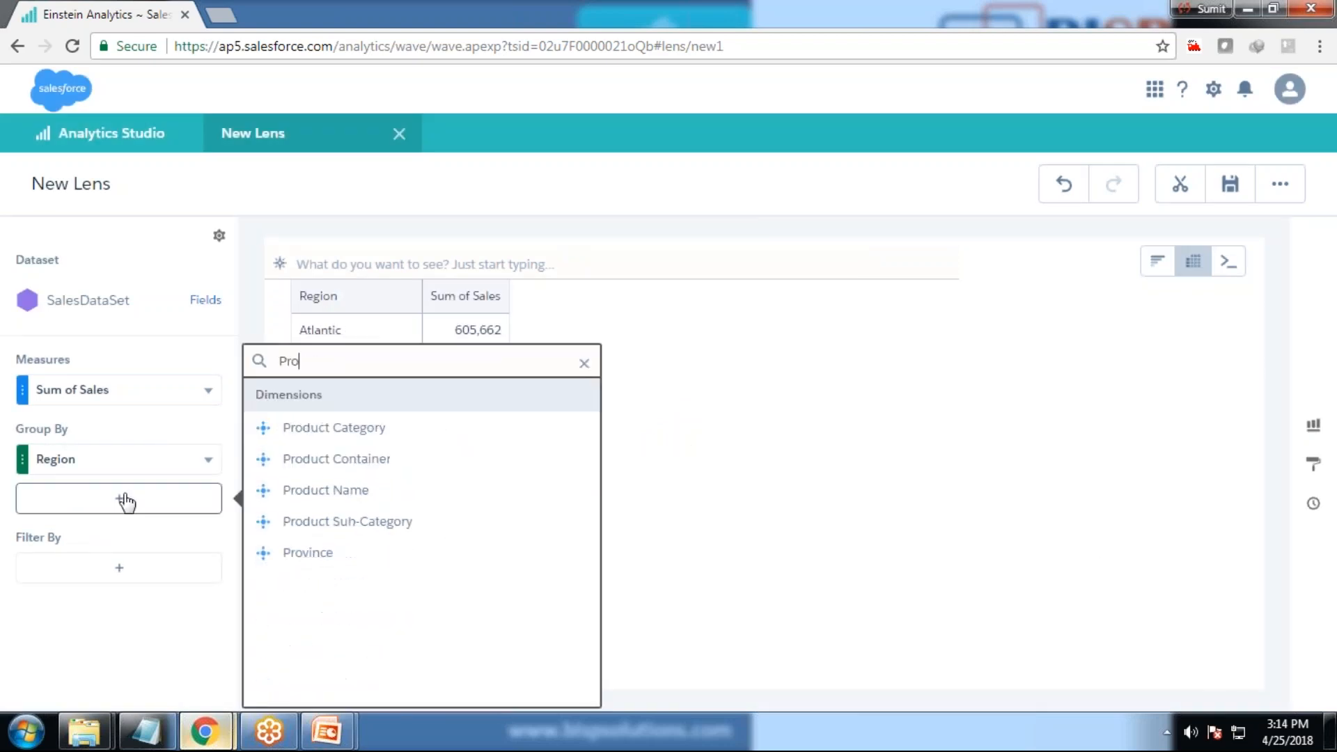
click(307, 552)
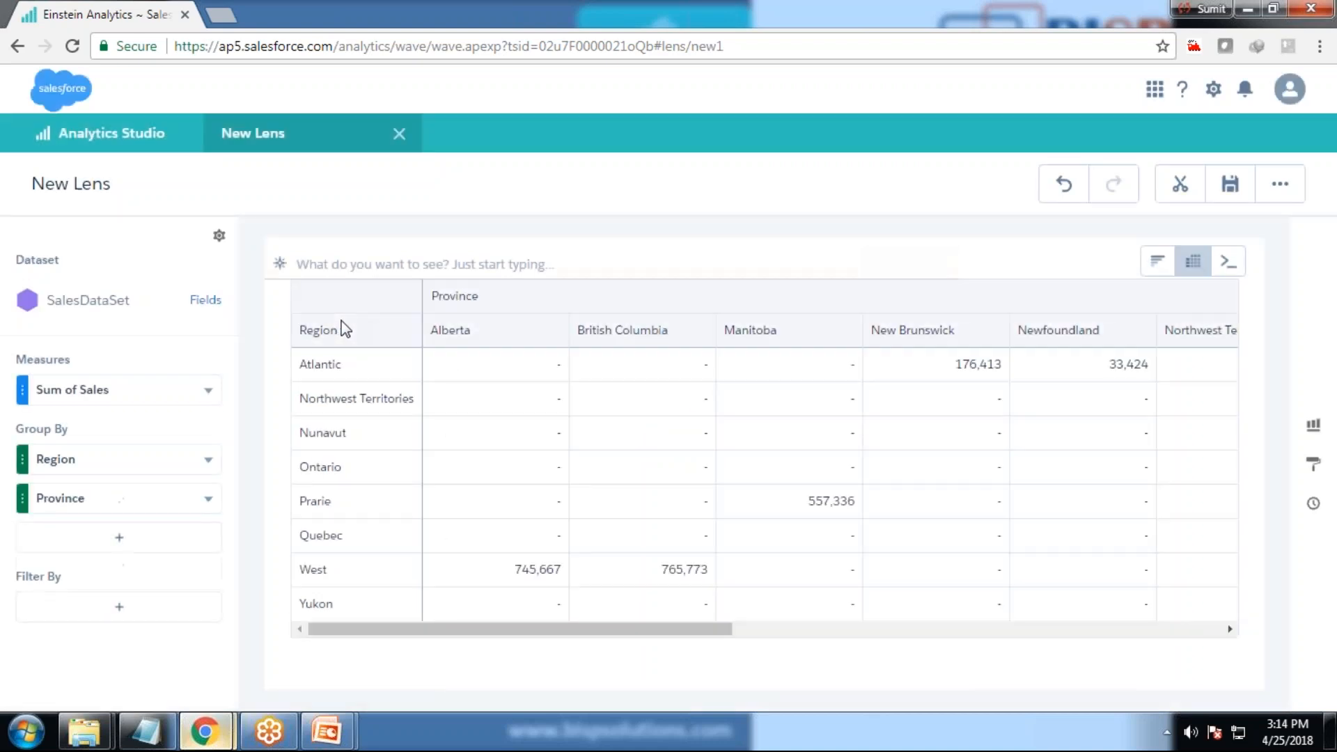
click(118, 541)
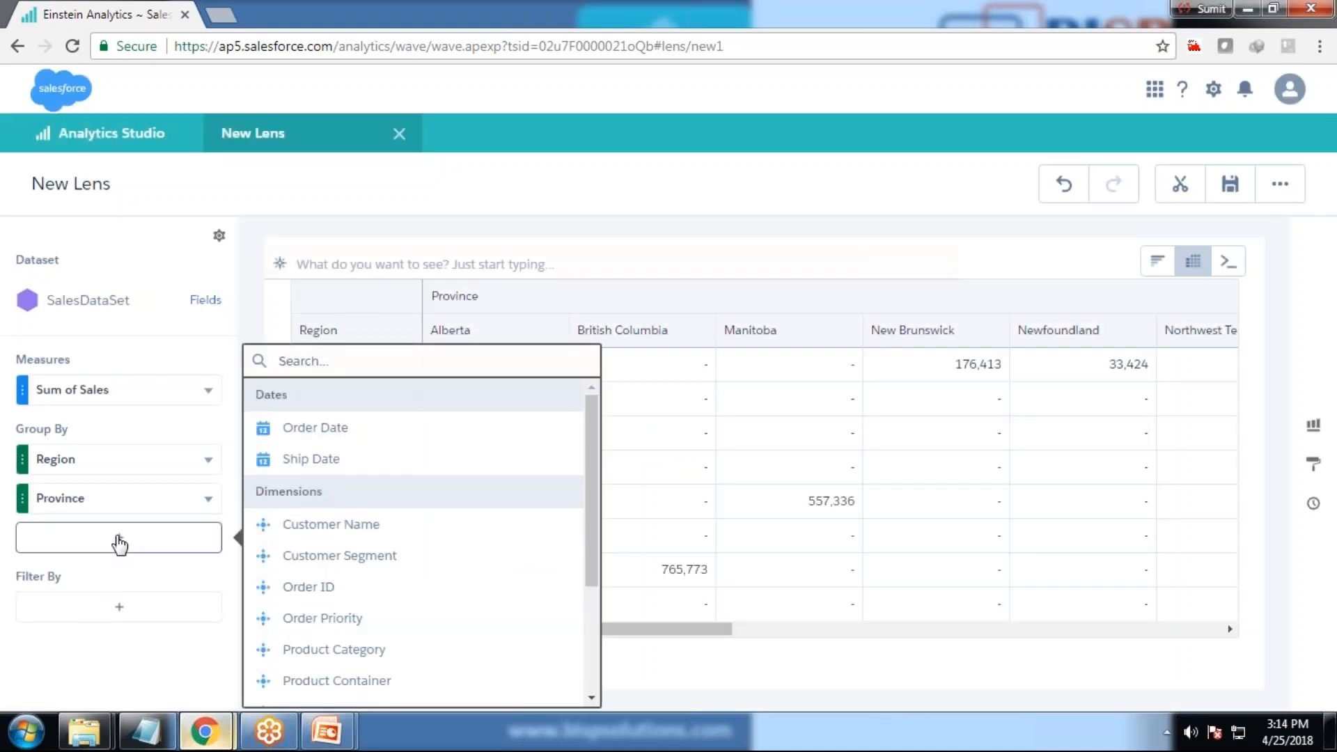
text(Pro)
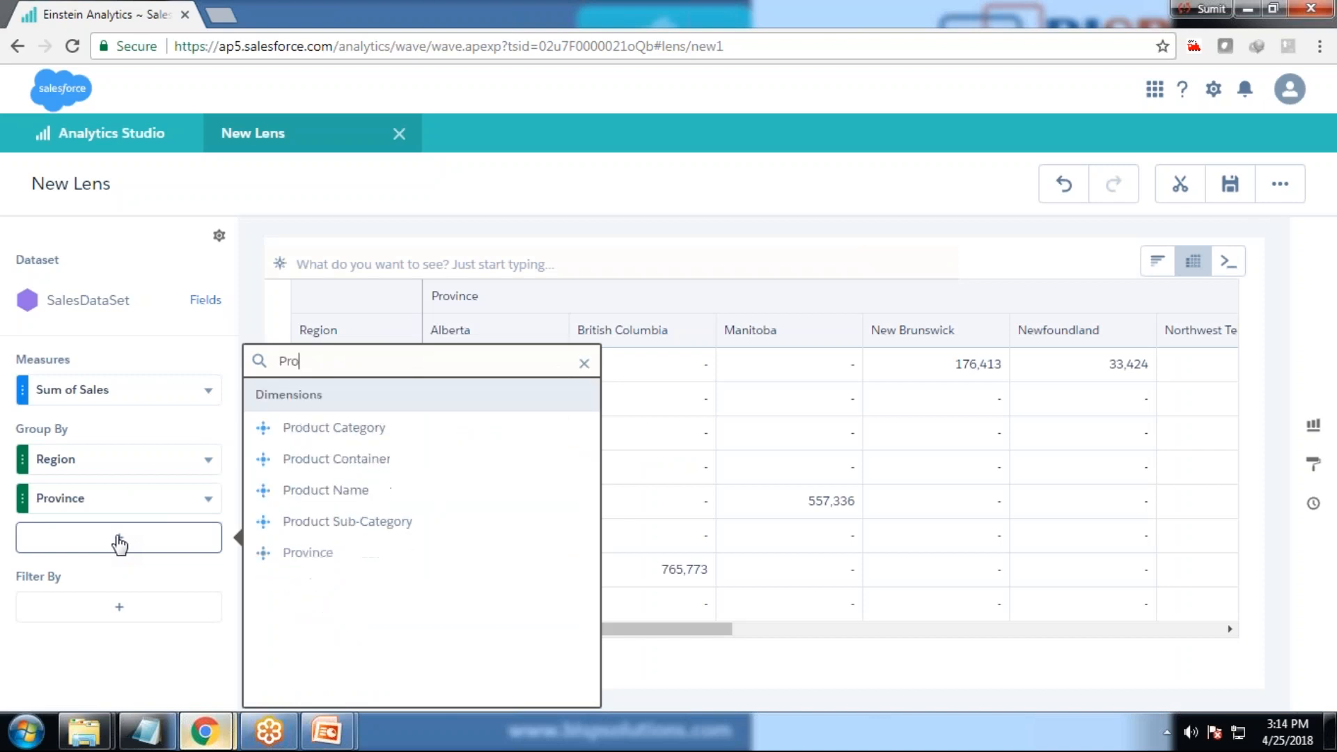
click(315, 428)
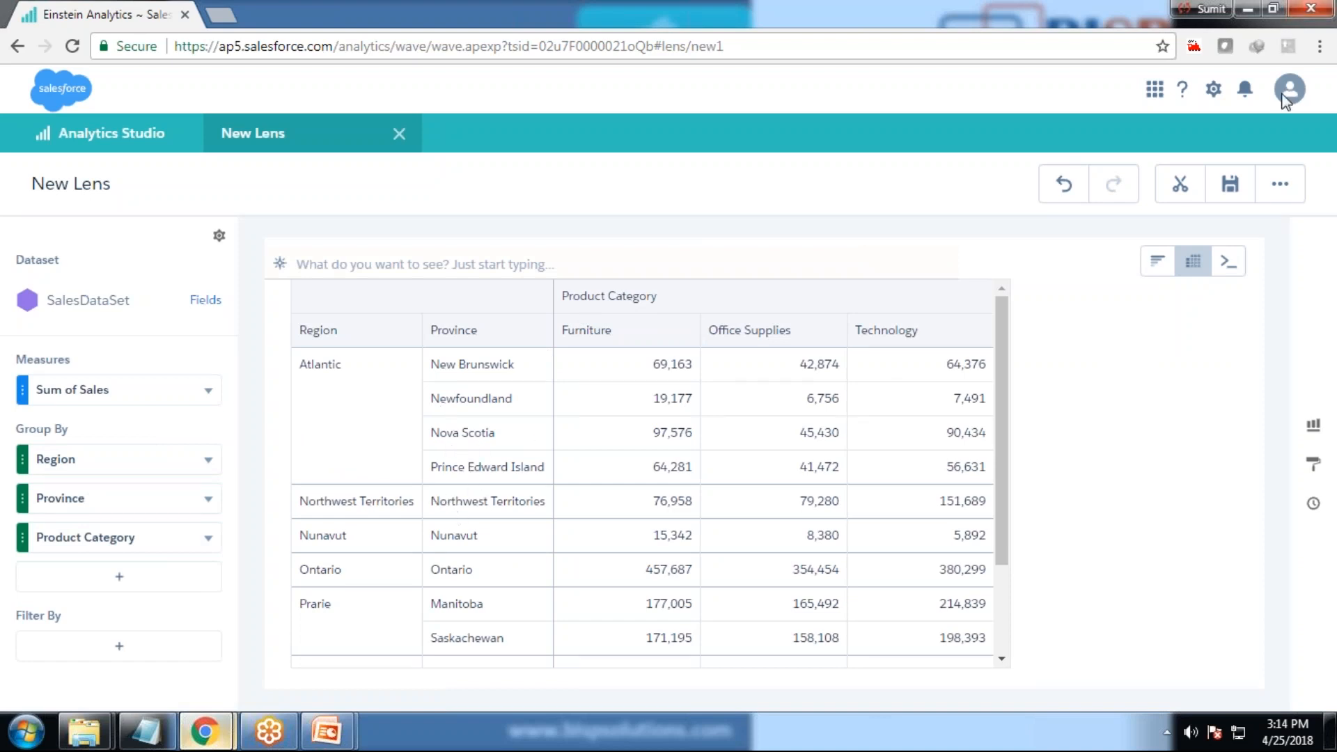
Look through the table formatting options for the pivot table, including themes, spacing, header, cells, borders and colors
click(1315, 465)
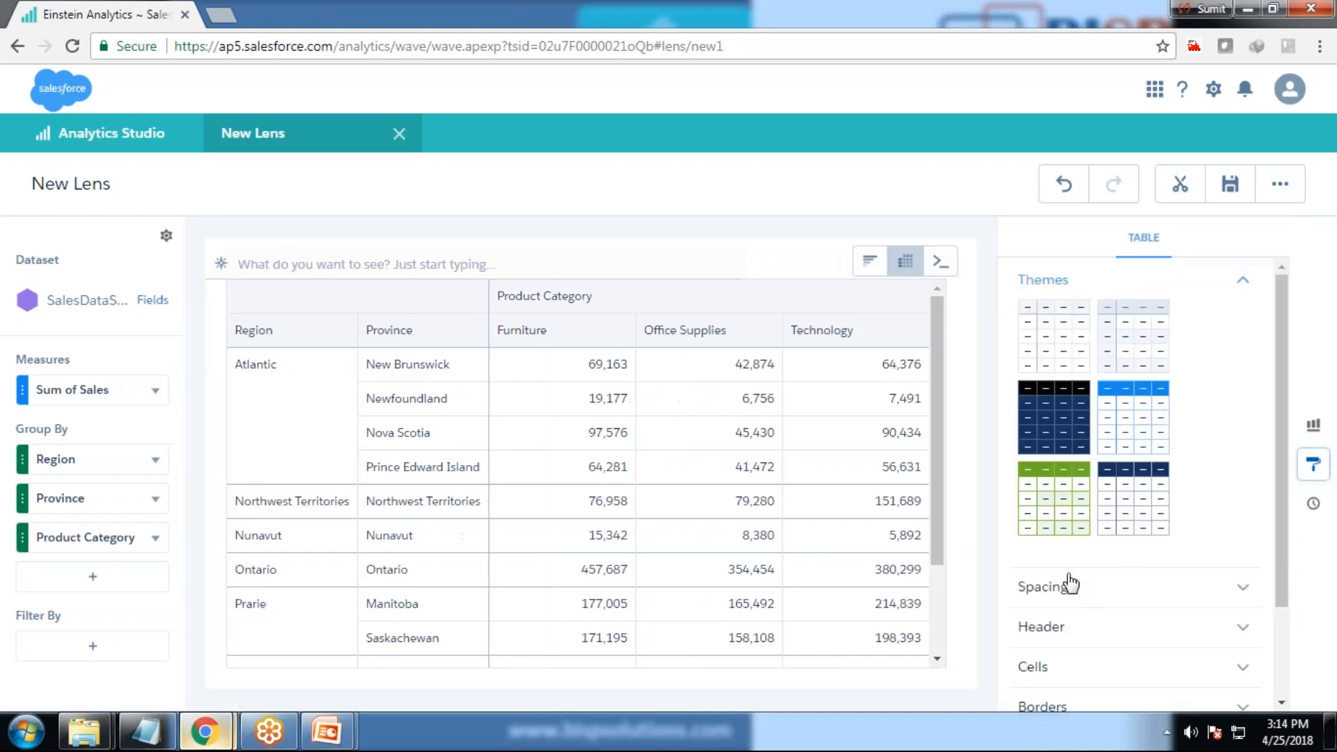
scroll(1069, 585, down, 2)
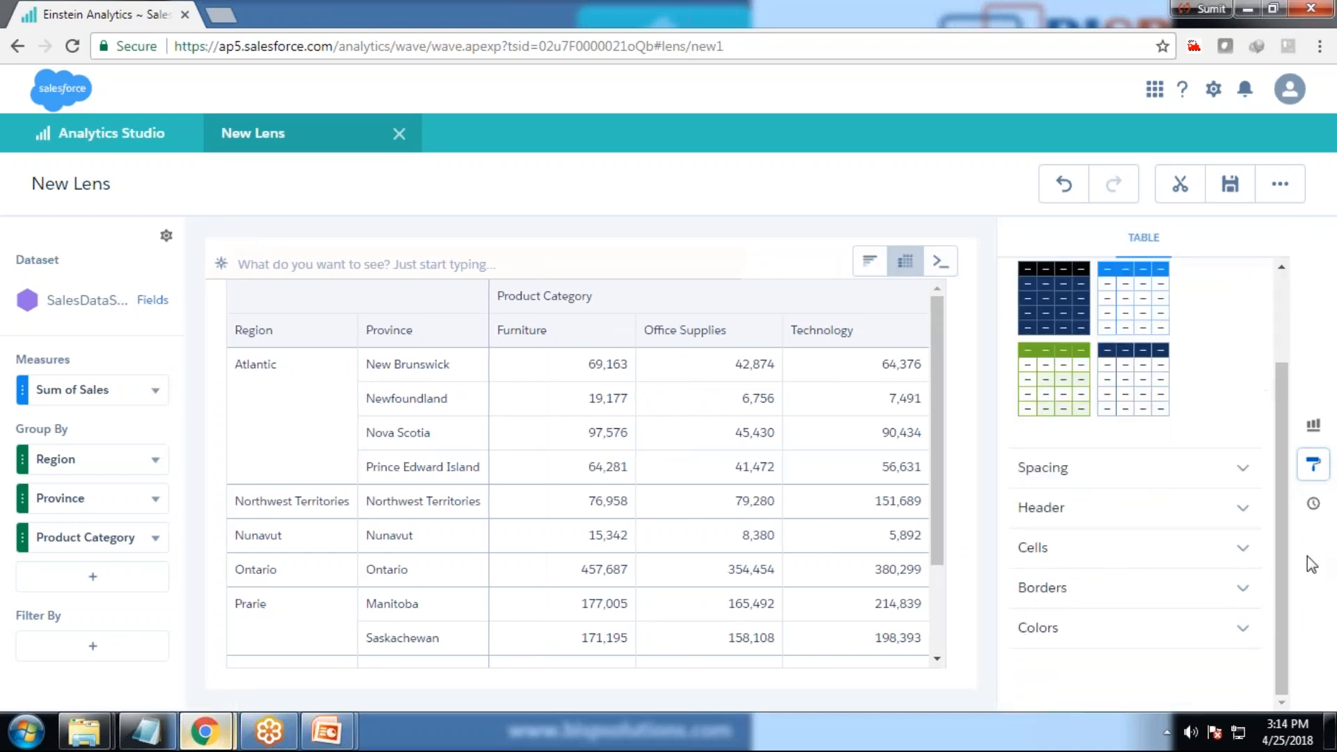
click(1314, 467)
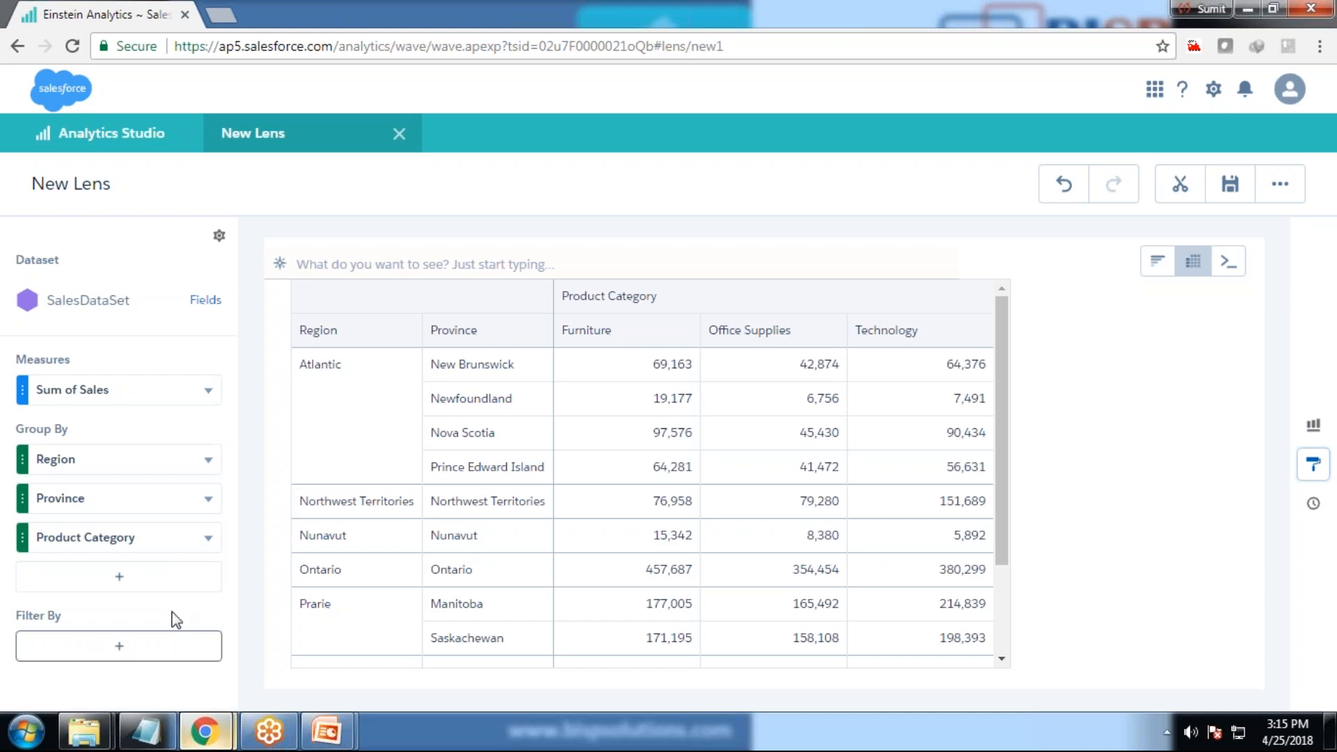
Show the new lens's SAQL query in place of the pivot table and compare it with the finished lens that has totals
click(1230, 265)
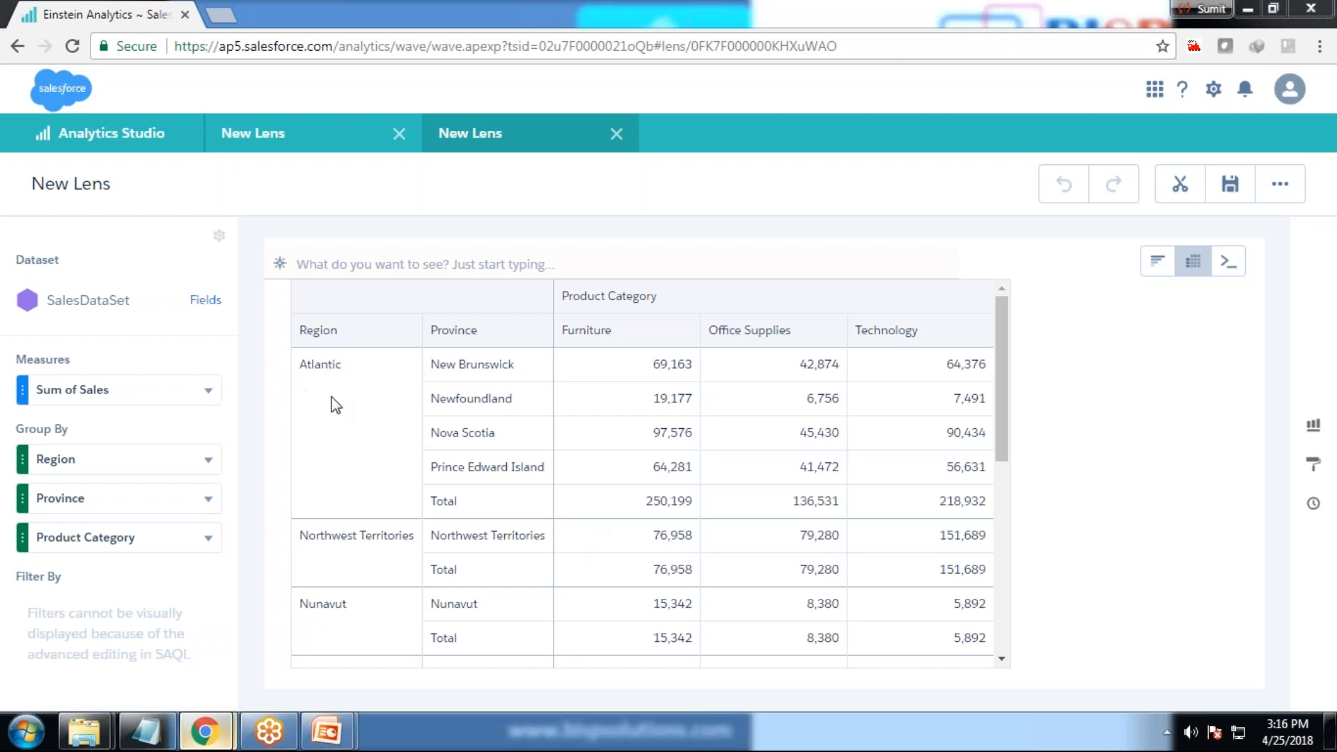
click(307, 136)
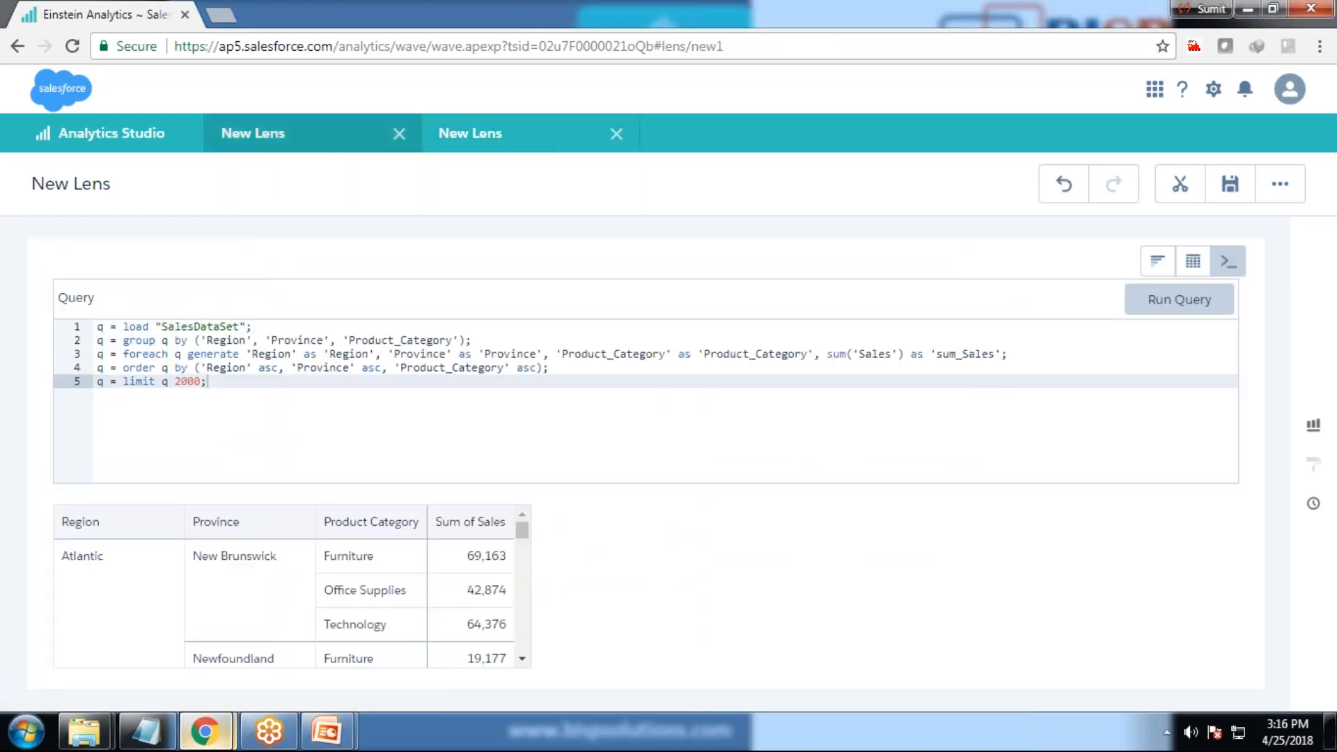
click(511, 135)
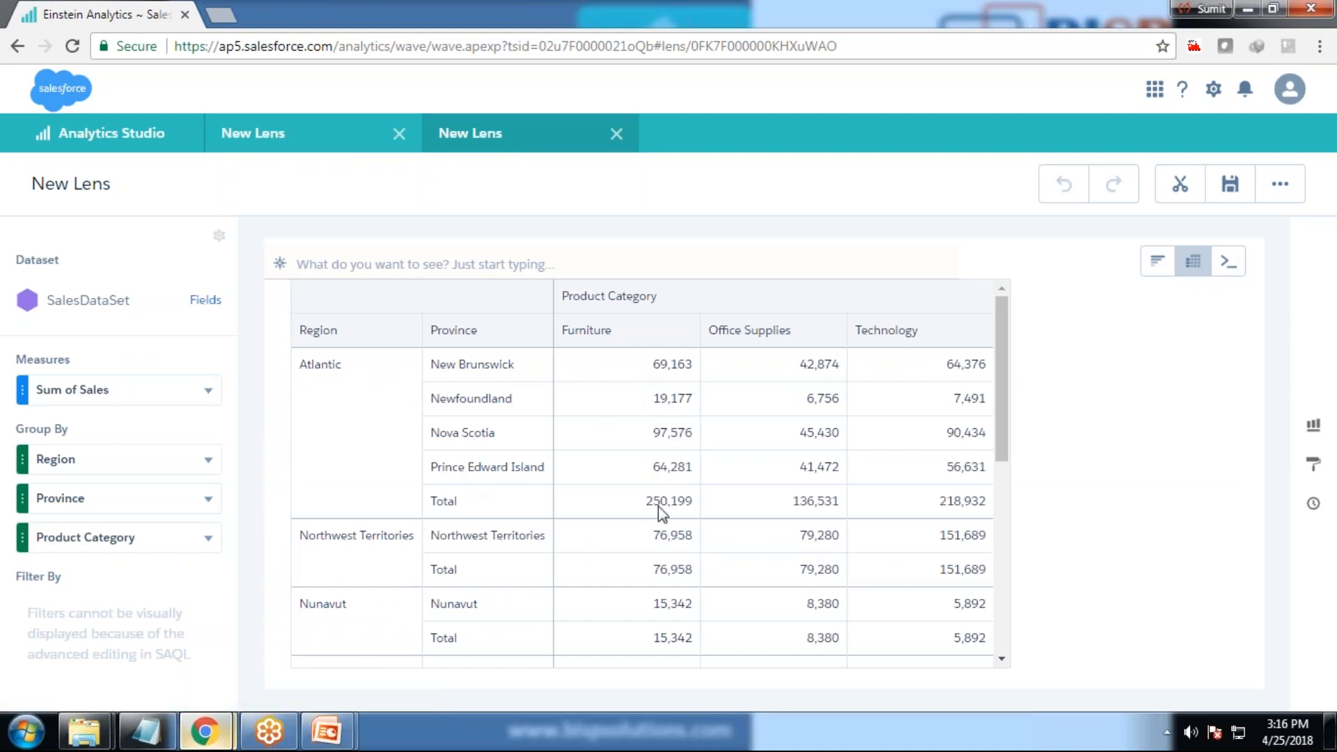
click(335, 135)
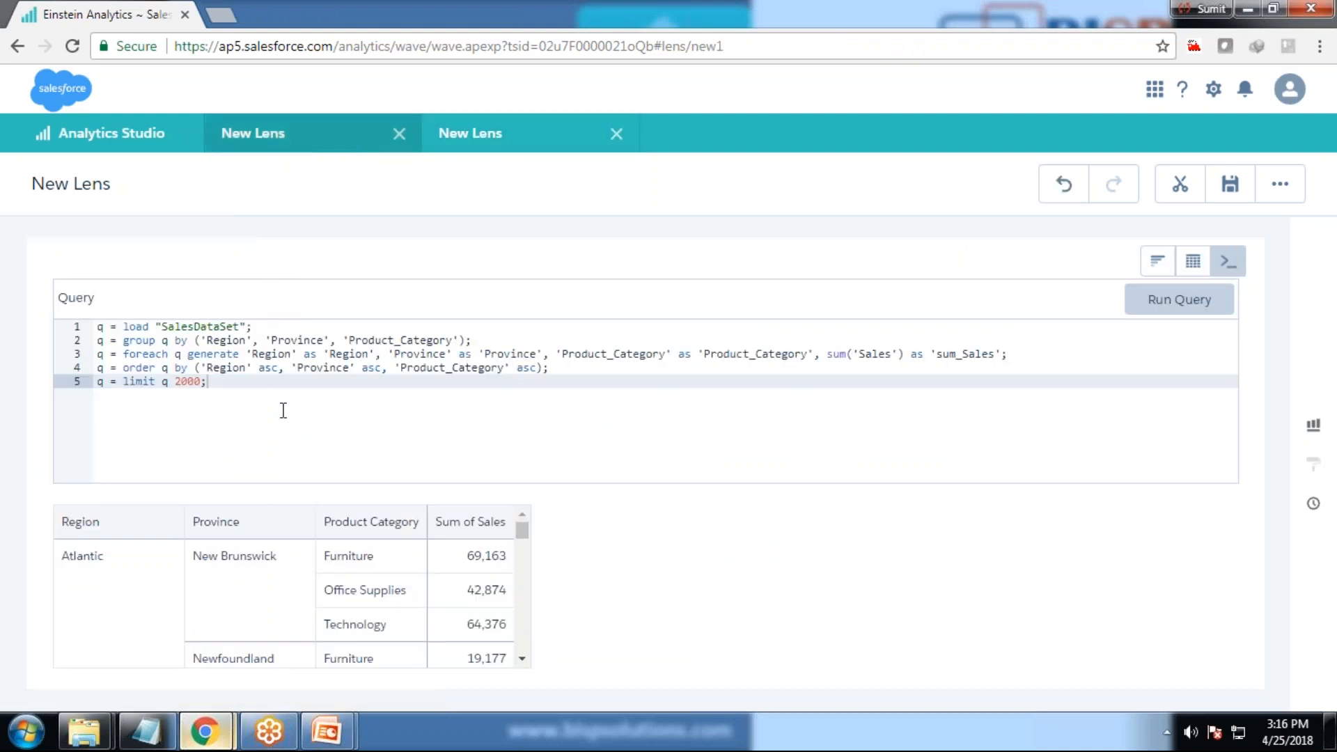
key(ctrl+plus)
key(ctrl+plus)
key(ctrl+plus)
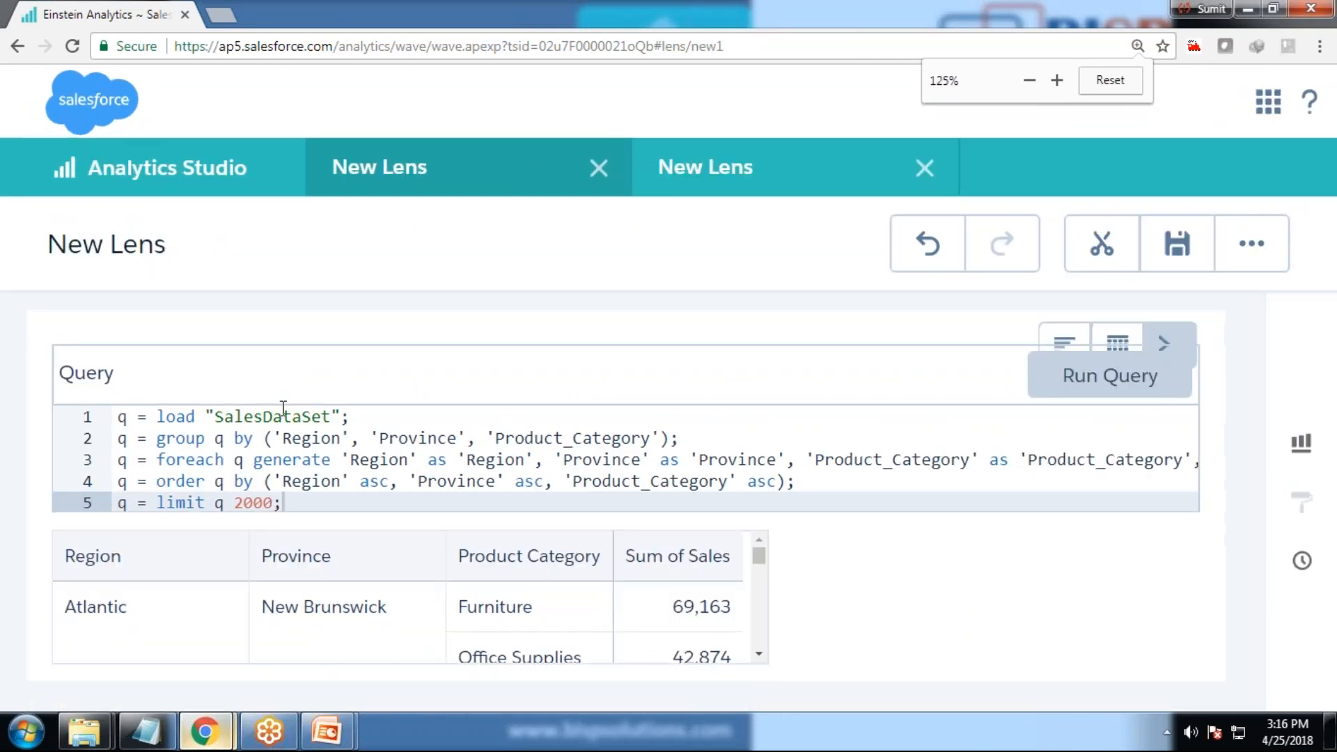
key(ctrl+minus)
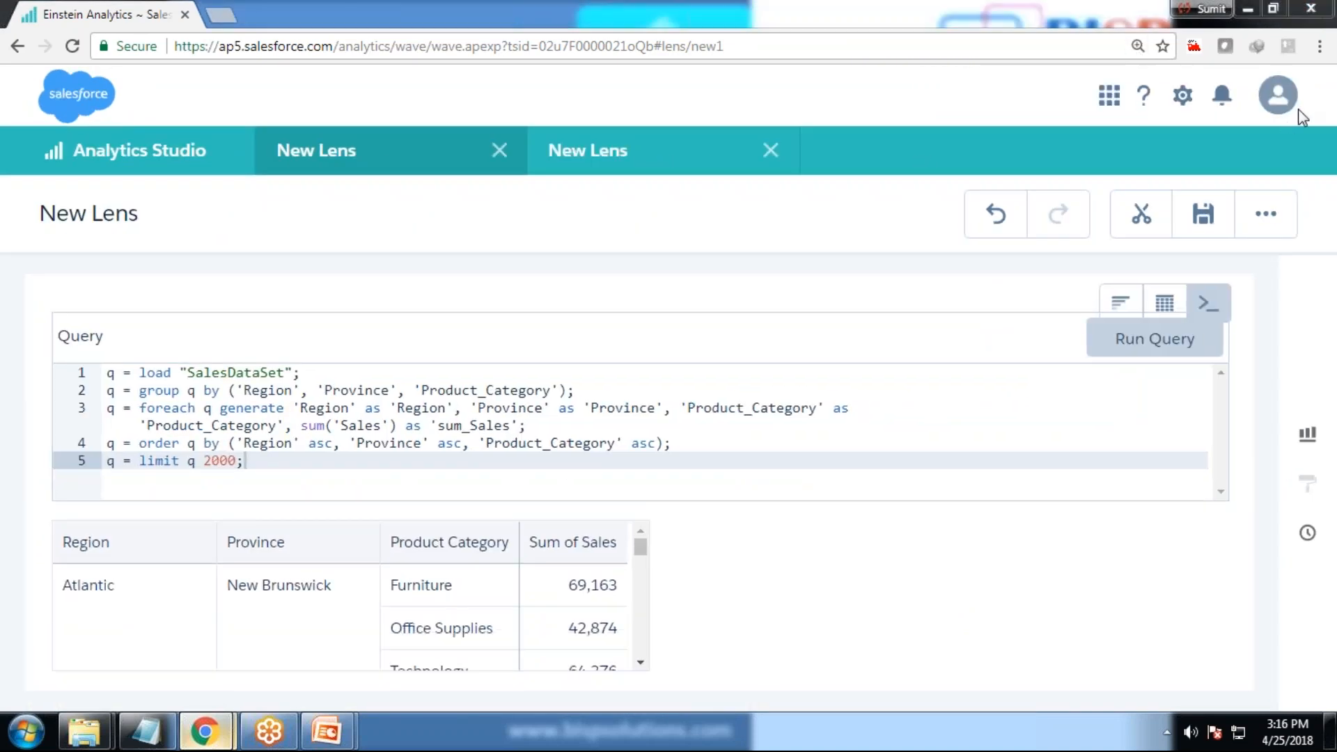
click(873, 410)
key(Delete)
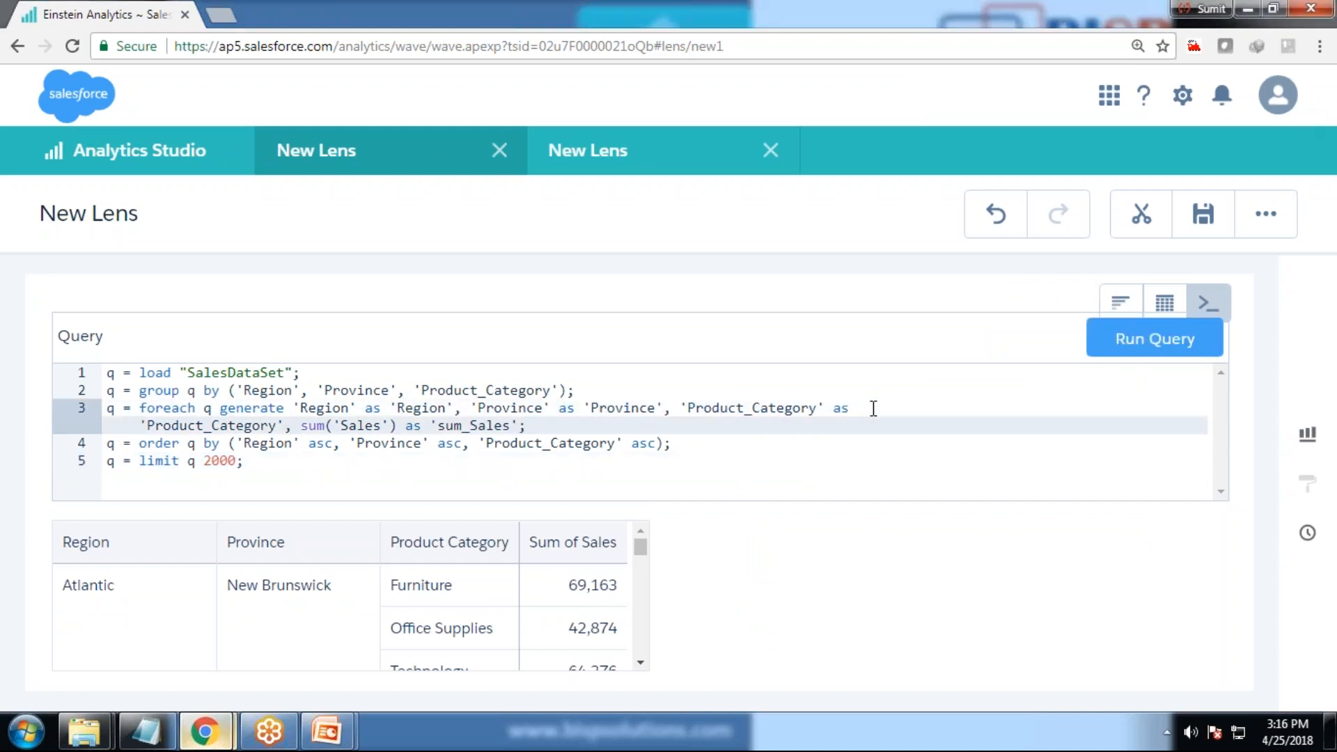
key(Delete)
key(ctrl+z)
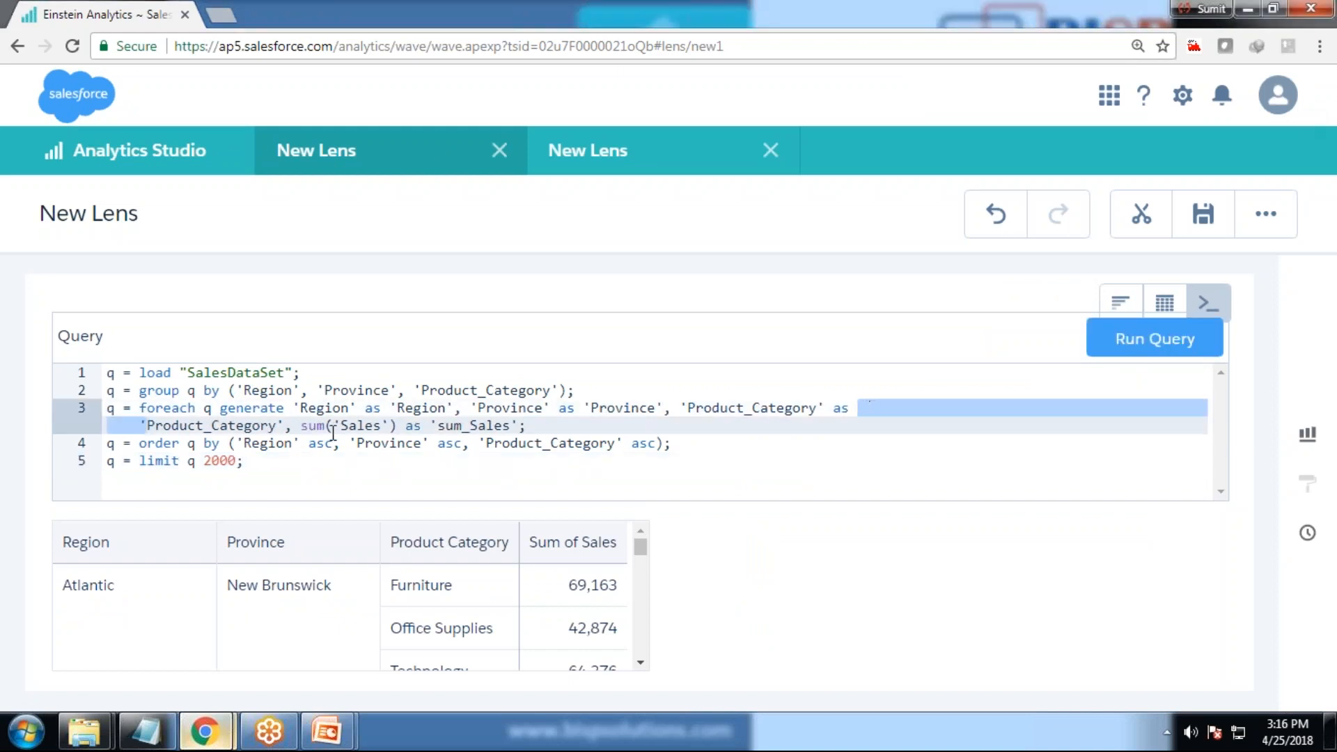
Insert a blank line after the load statement and another before the order statement in the query
click(323, 388)
click(334, 371)
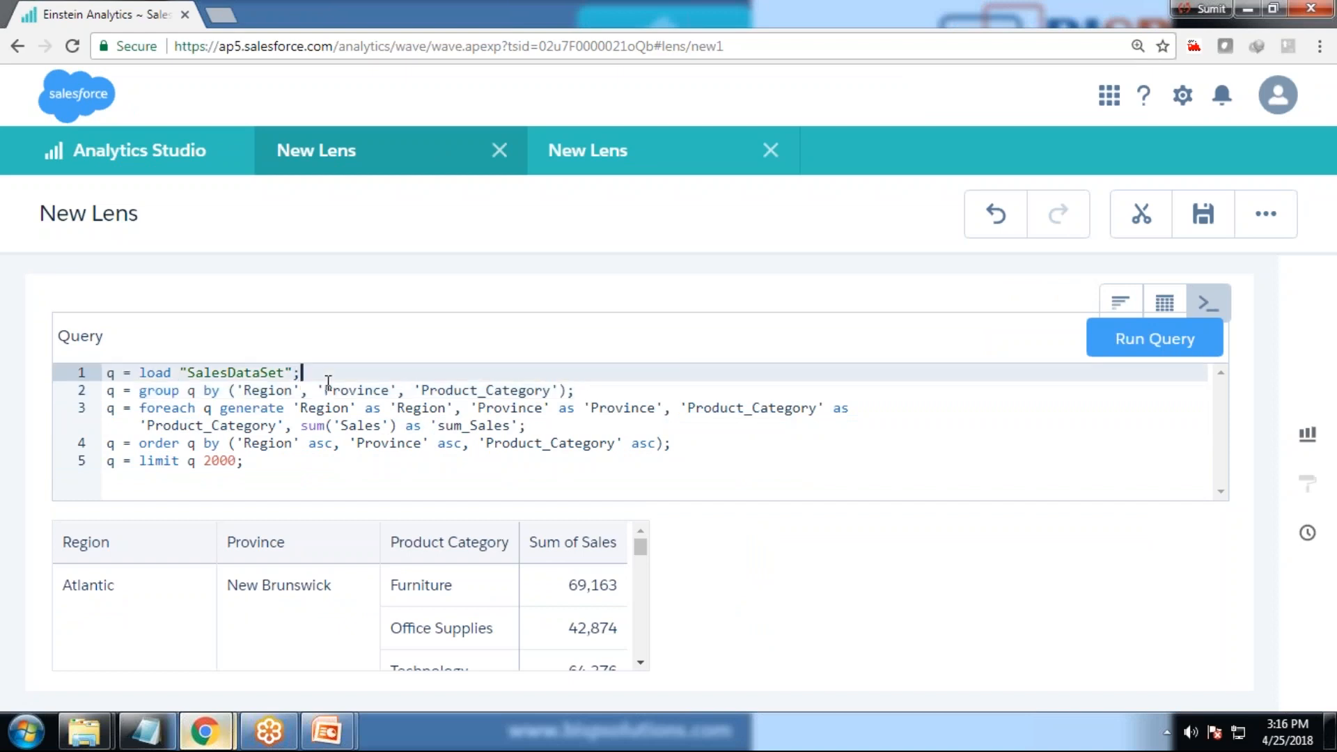
key(Return)
key(Down)
key(Down)
key(Down)
key(Down)
key(Left)
key(Return)
scroll(345, 380, down, 1)
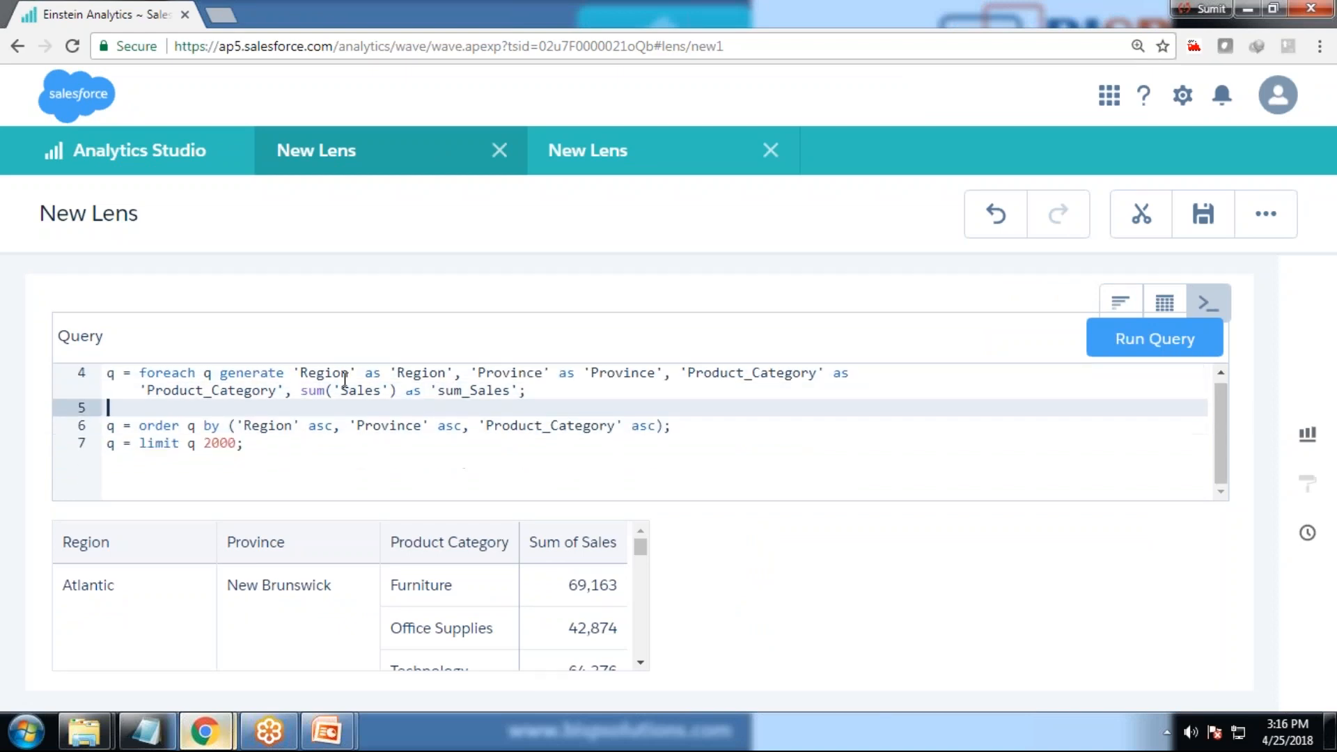
Comment out the order statement with "--" and remove the "q = limit q 2000;" statement
drag(671, 426, 110, 426)
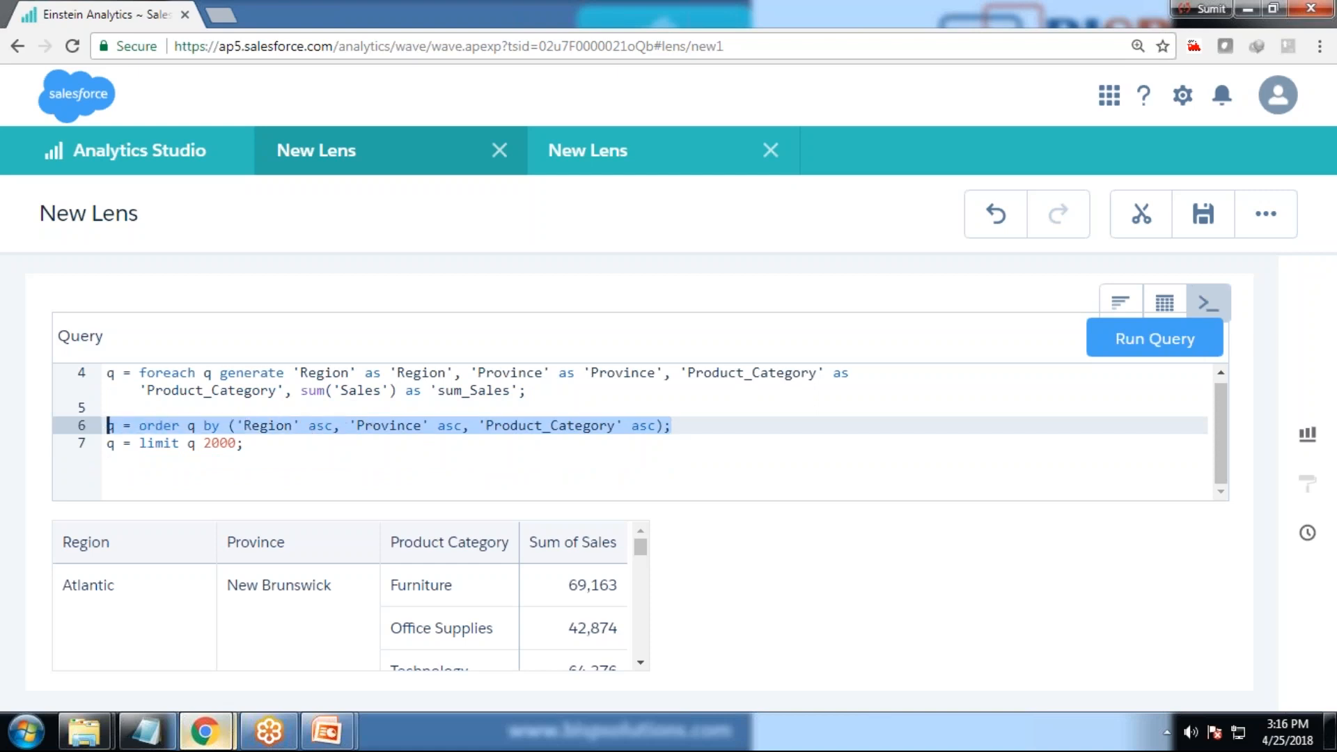
click(109, 426)
text(--)
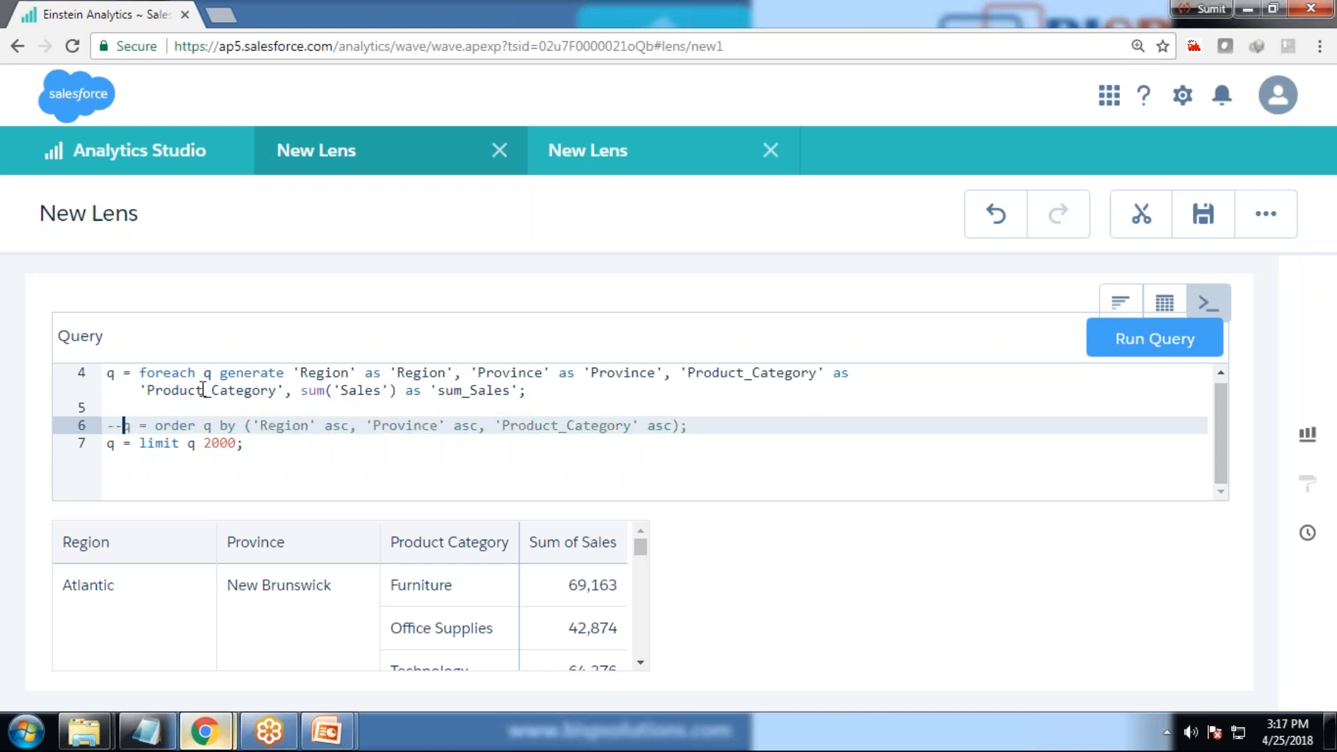
click(243, 410)
drag(247, 443, 109, 443)
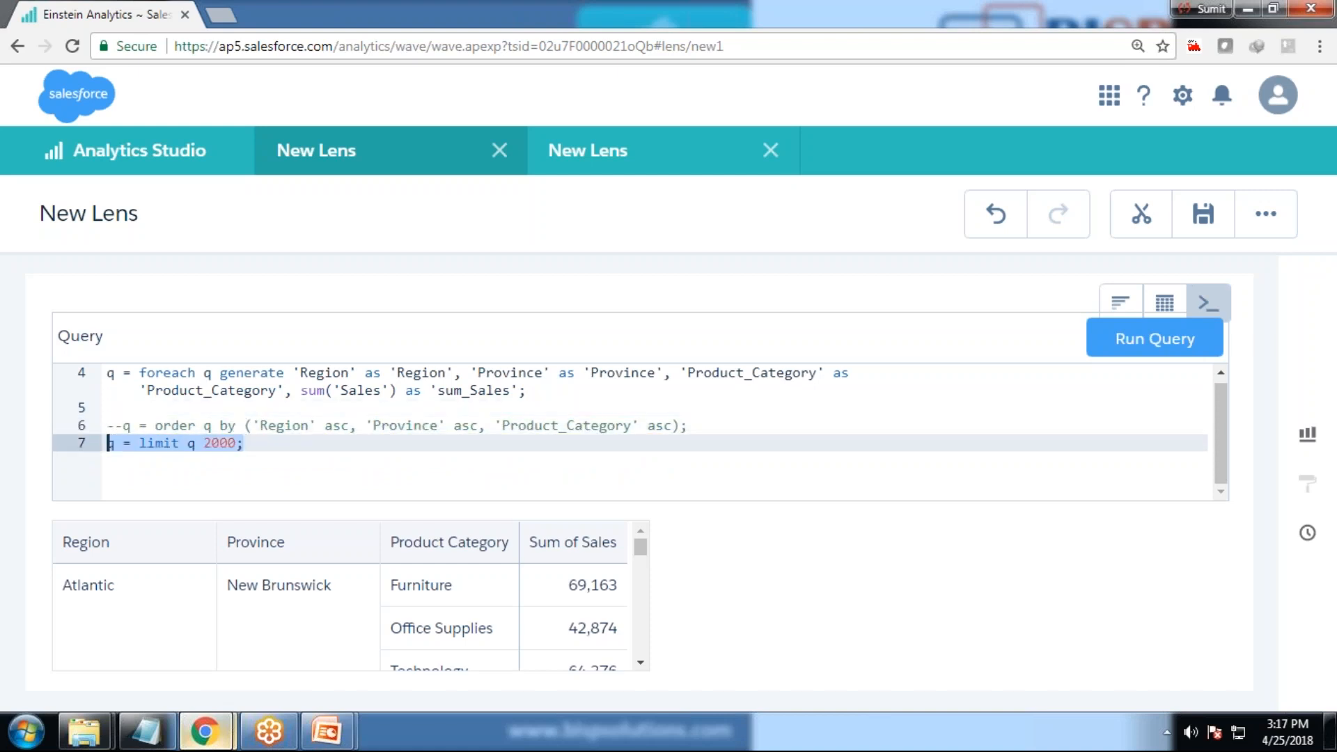
key(BackSpace)
Copy the group and foreach statements and paste the duplicate block between the load statement and the original group statement
scroll(285, 404, up, 1)
drag(527, 446, 104, 412)
key(ctrl+c)
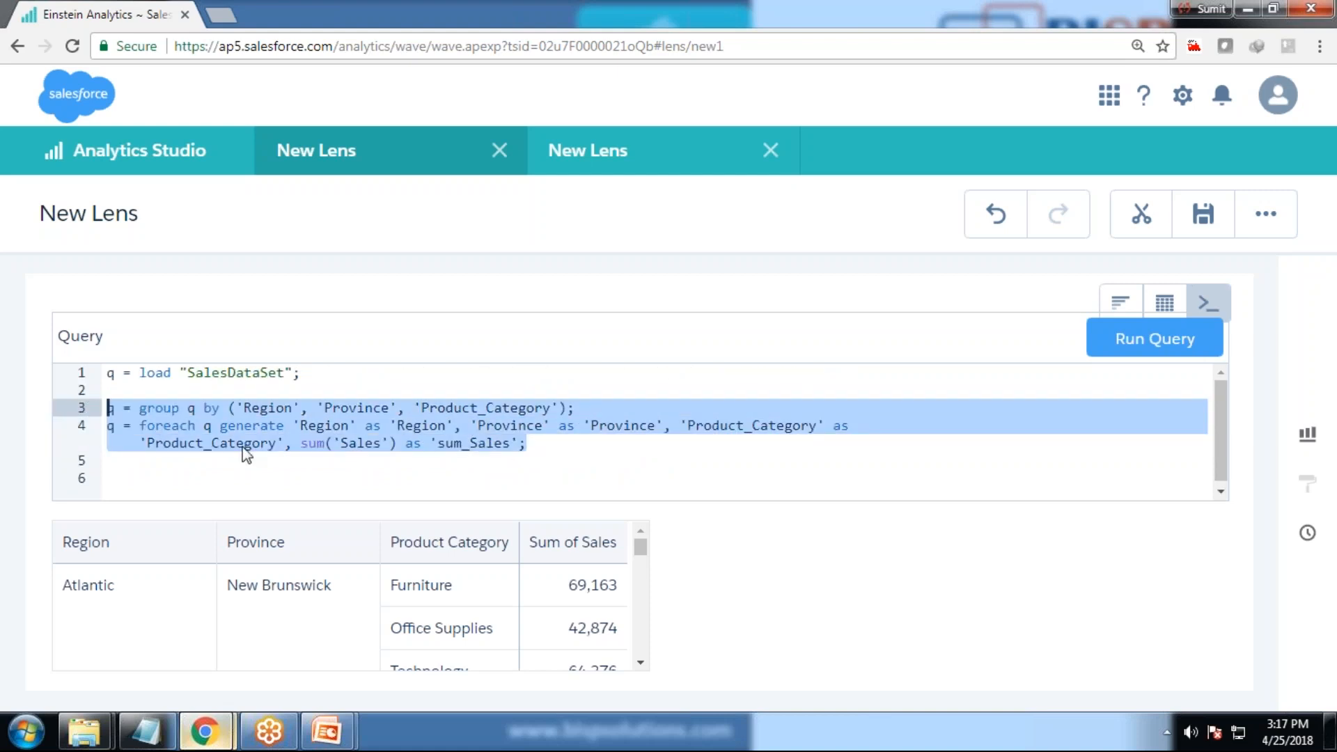
click(327, 377)
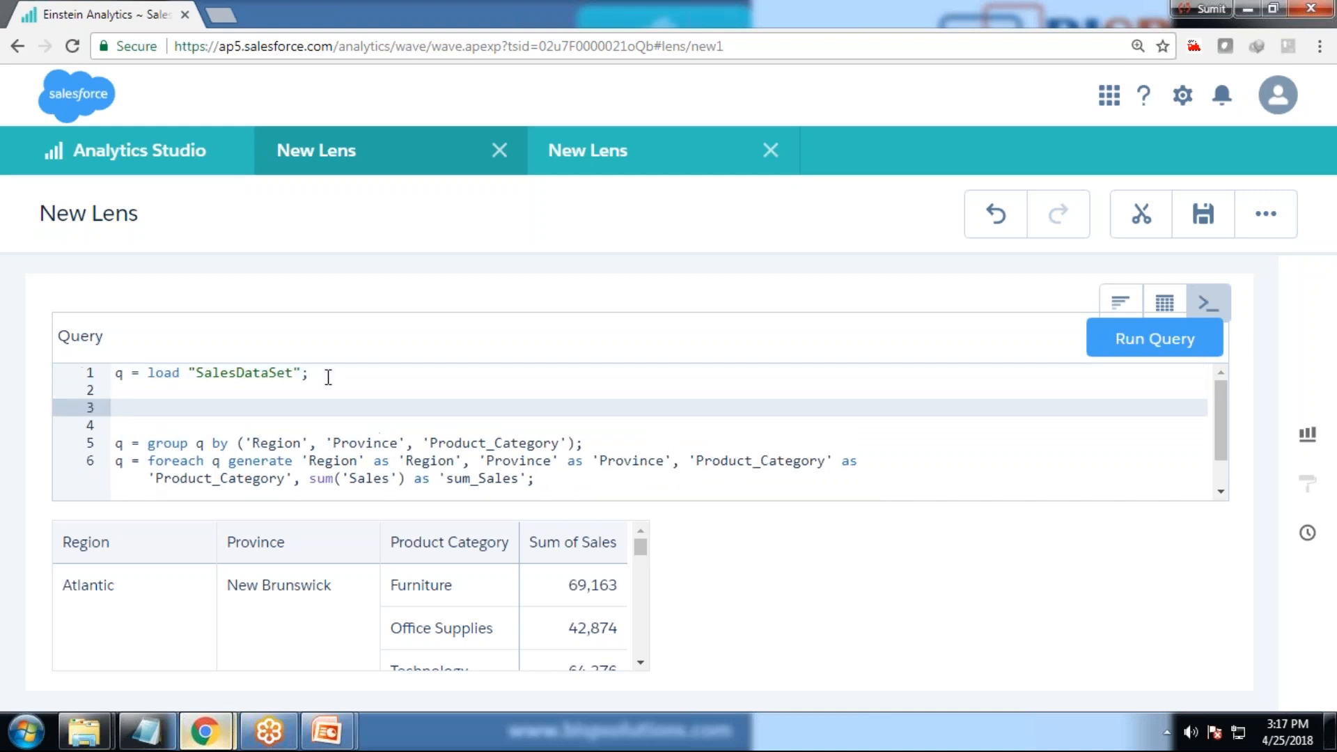
key(ctrl+v)
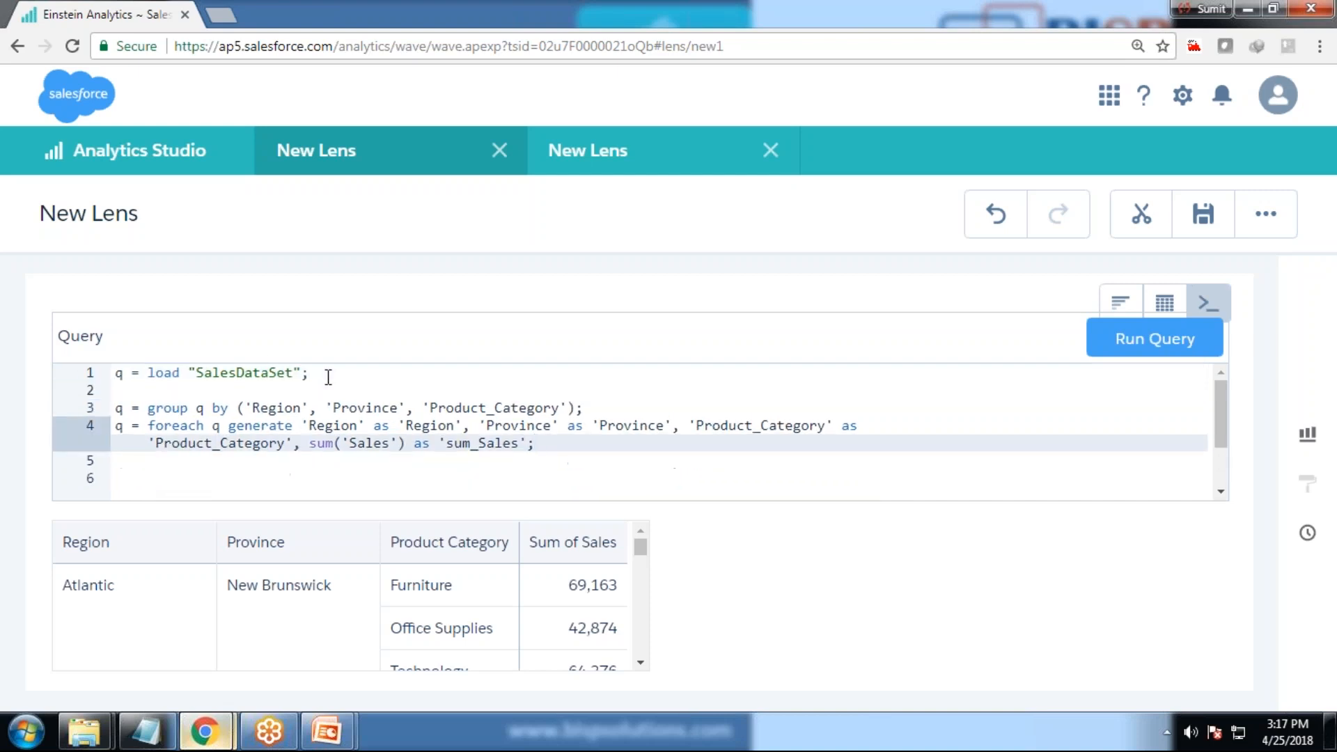
In the first group and foreach statements, rename the result stream to p and make the foreach read from p
double_click(119, 408)
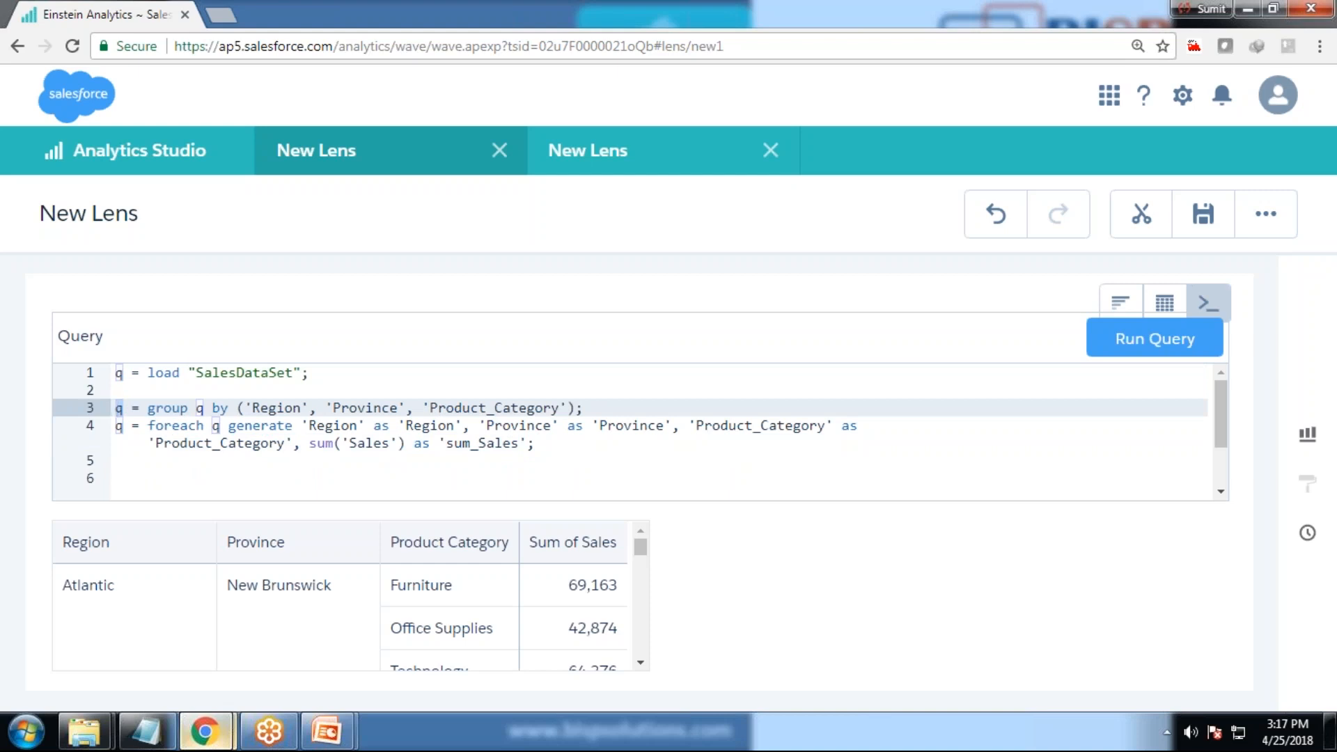
text(p)
key(Escape)
double_click(118, 424)
text(p)
key(Escape)
double_click(215, 425)
text(p)
click(302, 425)
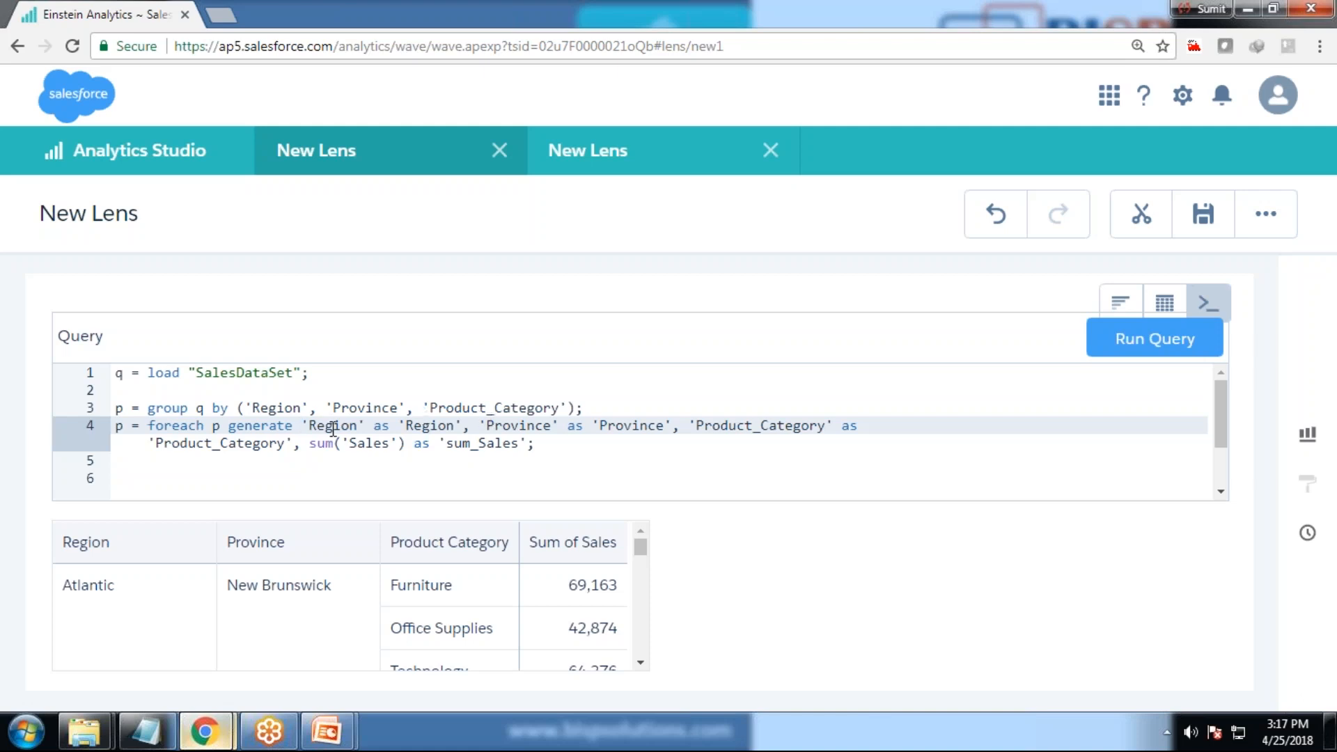
Remove 'Province' from the p group statement so it groups only by 'Region' and 'Product_Category'
drag(325, 408, 409, 407)
key(Delete)
key(Delete)
key(Delete)
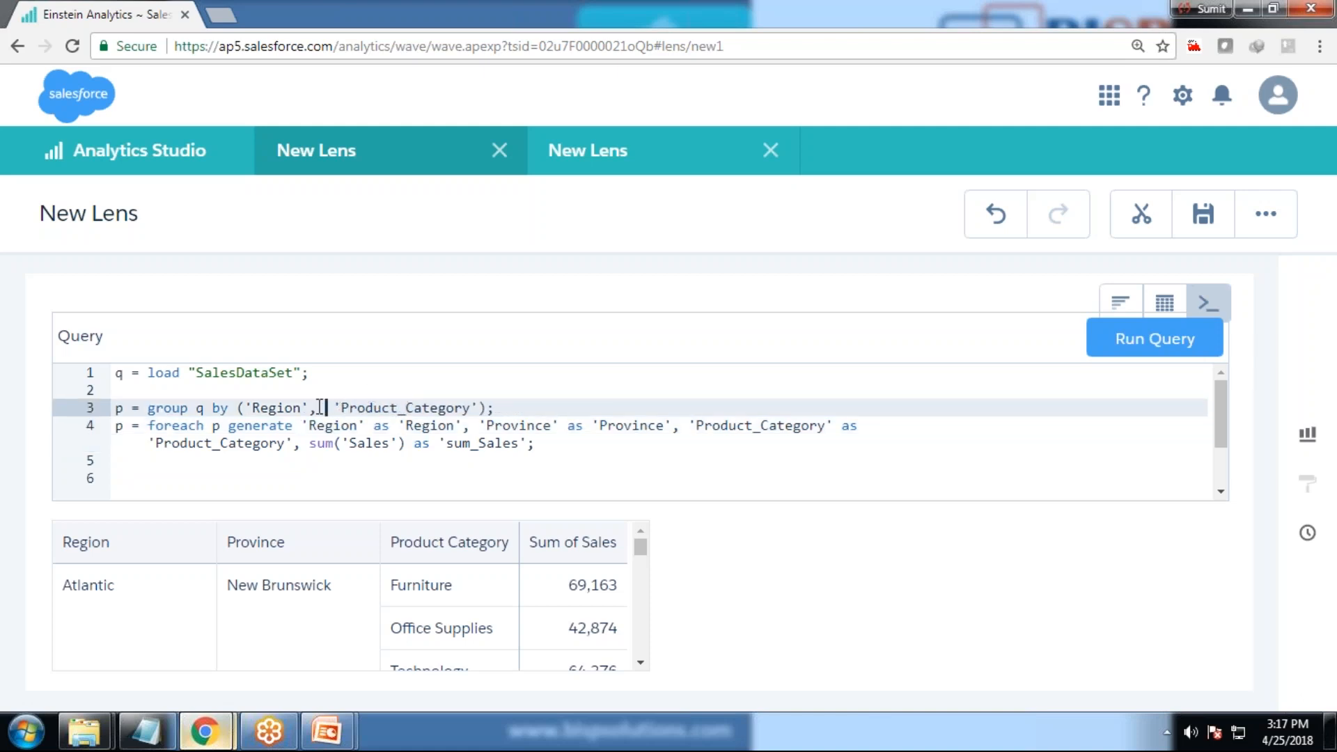
key(BackSpace)
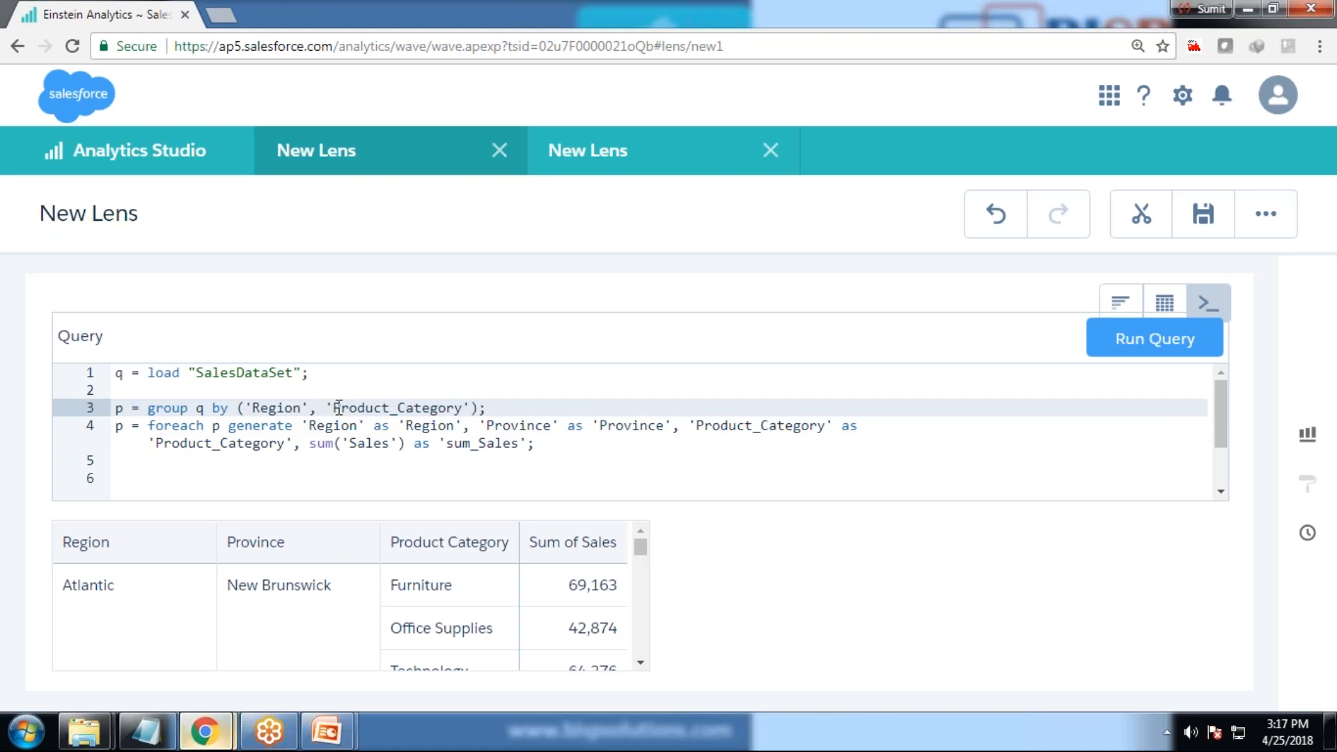
In the p foreach statement, replace the 'Province' source field with the literal "Total", keeping the alias 'Province'
drag(308, 426, 343, 427)
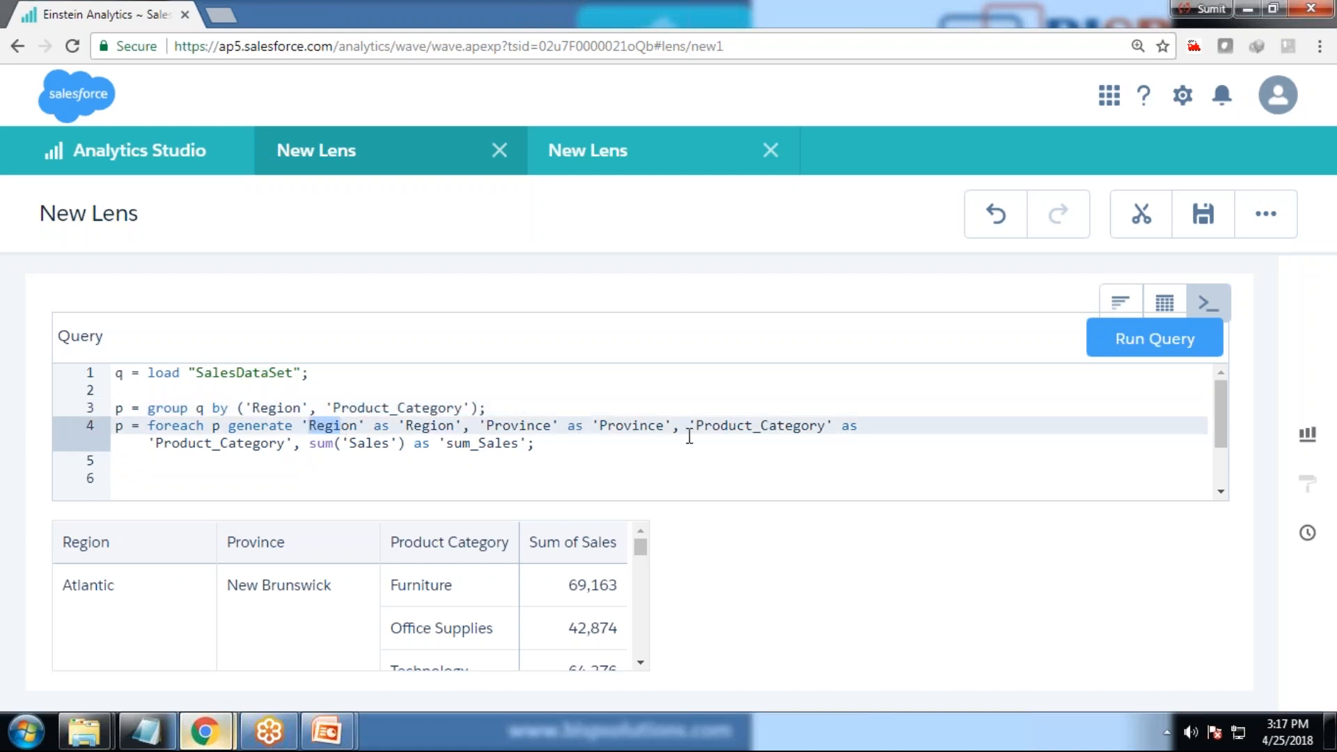
drag(486, 425, 559, 426)
click(496, 425)
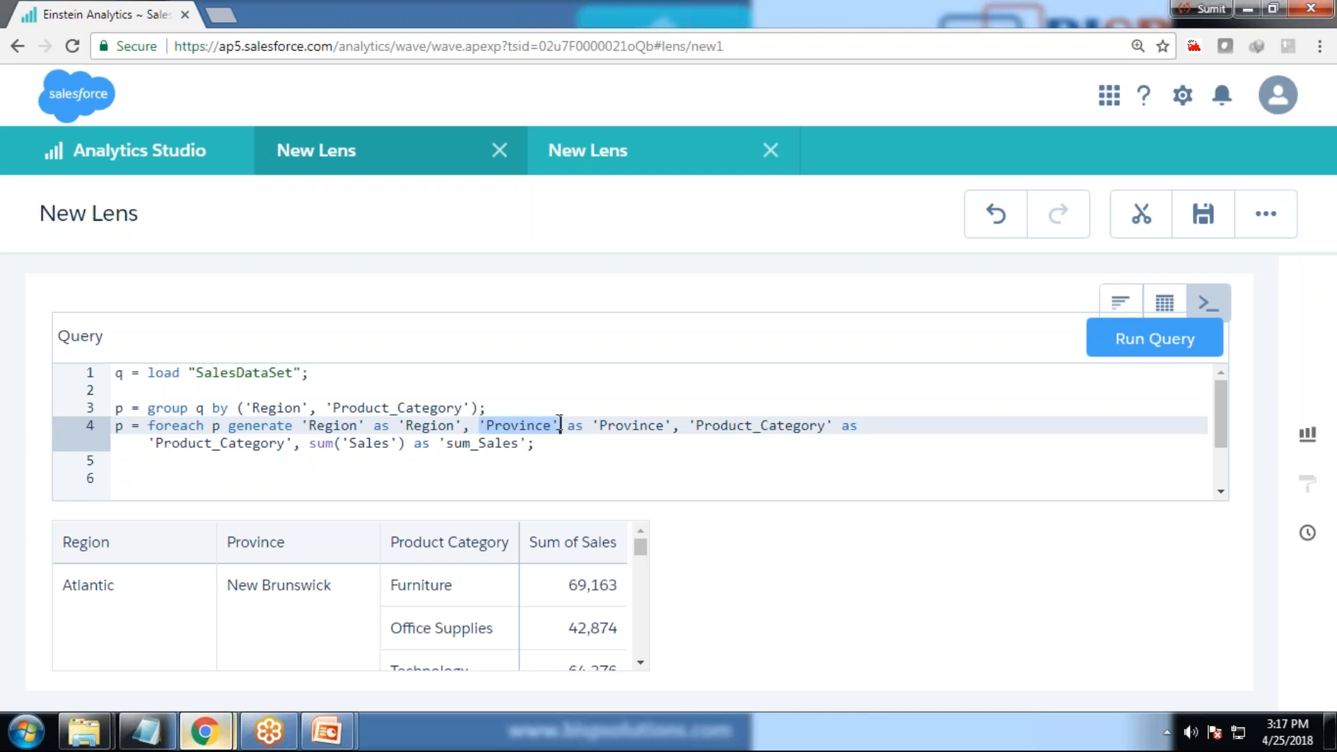
text("Total)
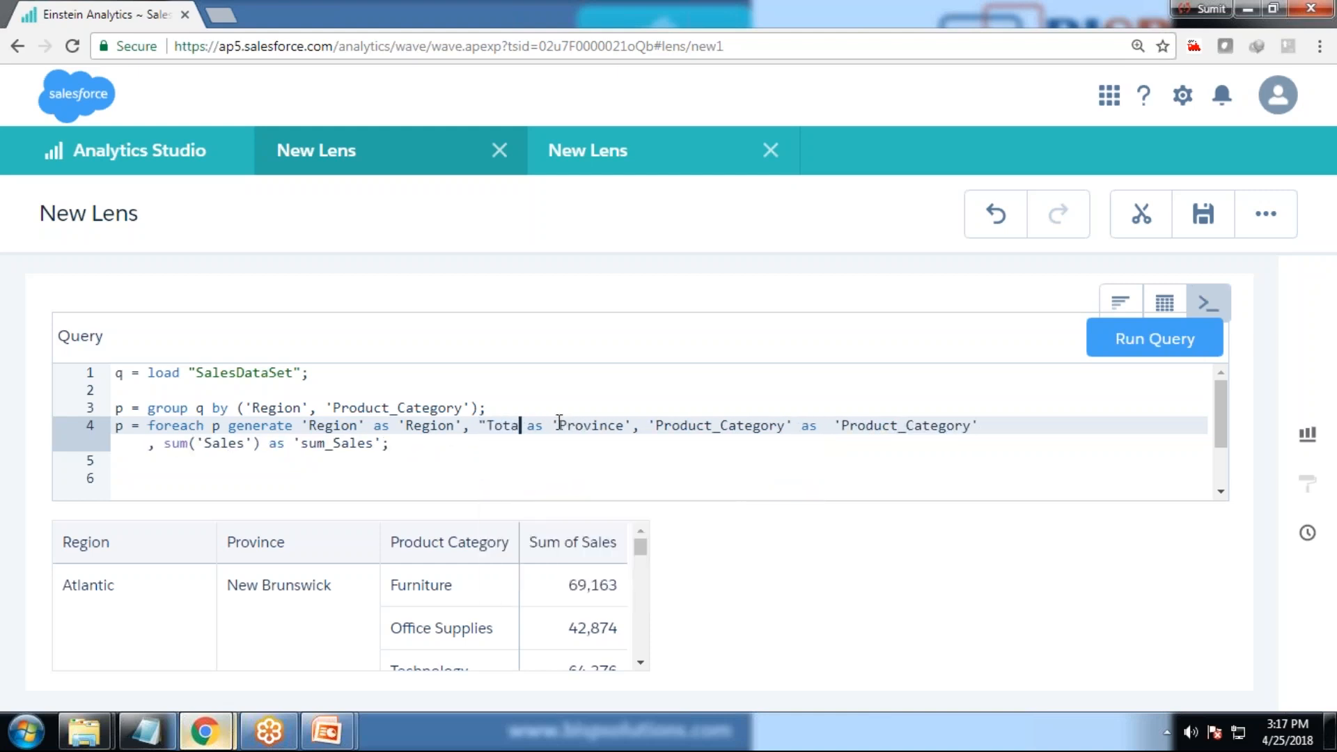
text(")
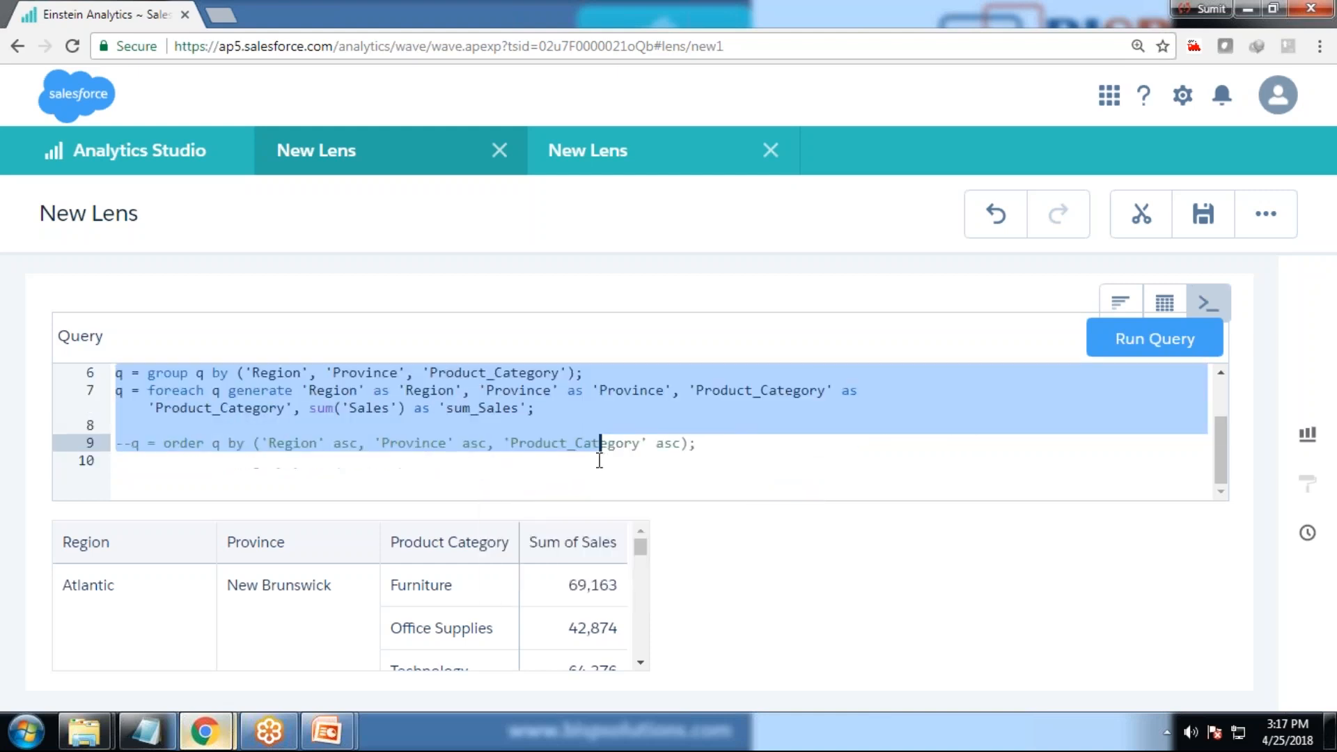
Add the statement "q=union q,p;" on its own line between the q foreach statement and the commented-out order statement
key(Up)
key(Up)
scroll(722, 455, down, 1)
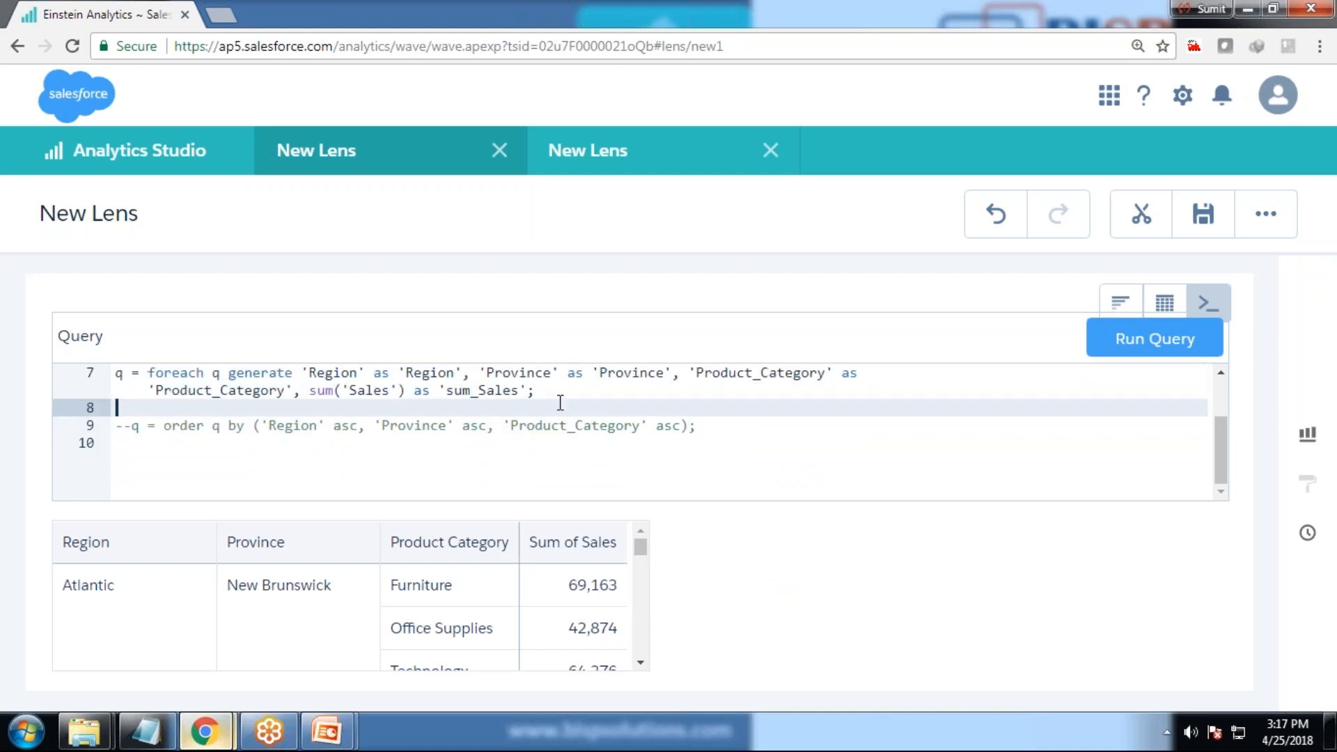
key(Return)
key(Return)
key(Up)
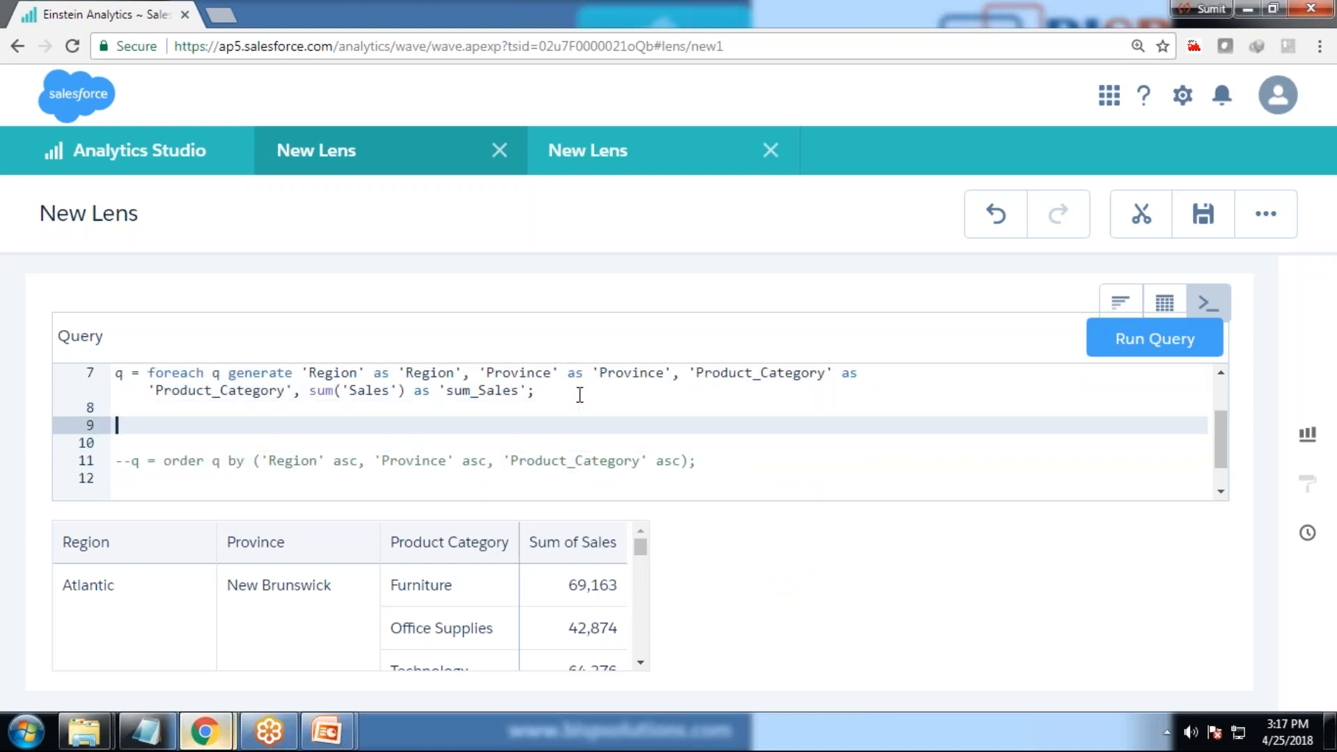
text(q=uni)
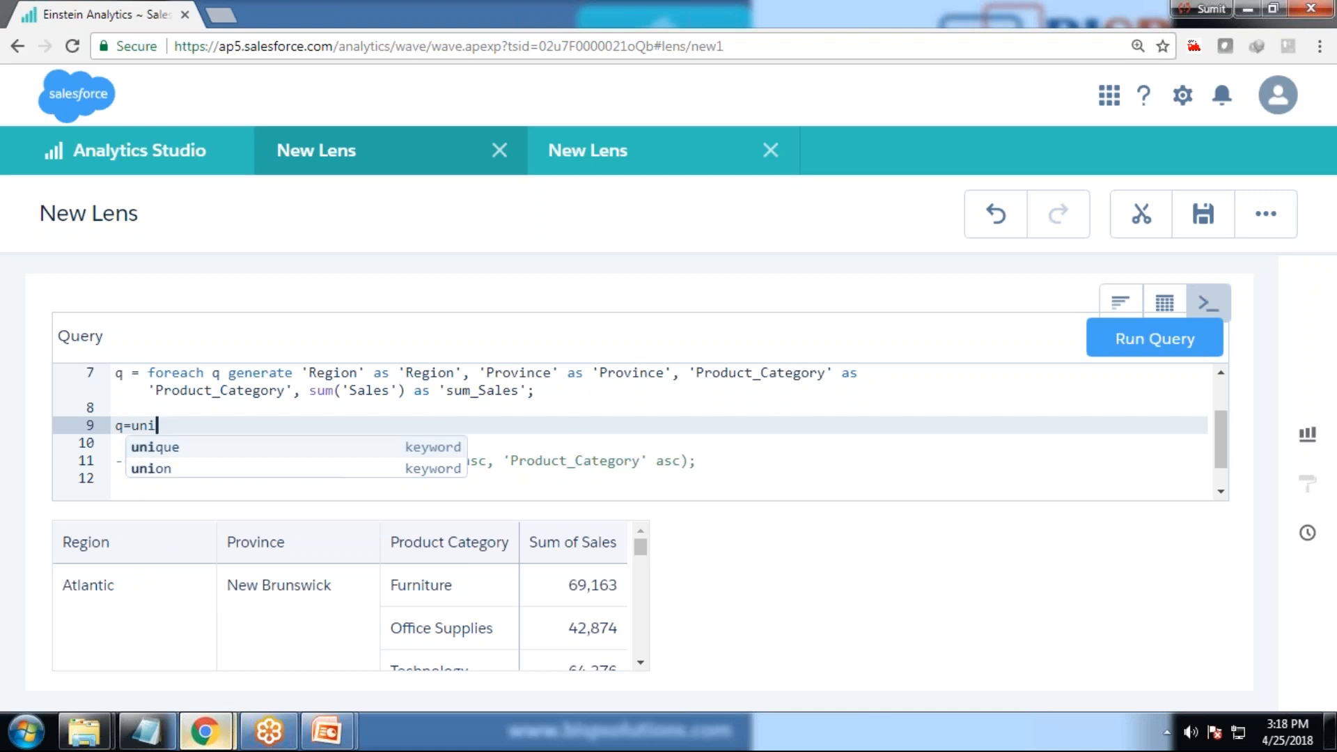
click(154, 471)
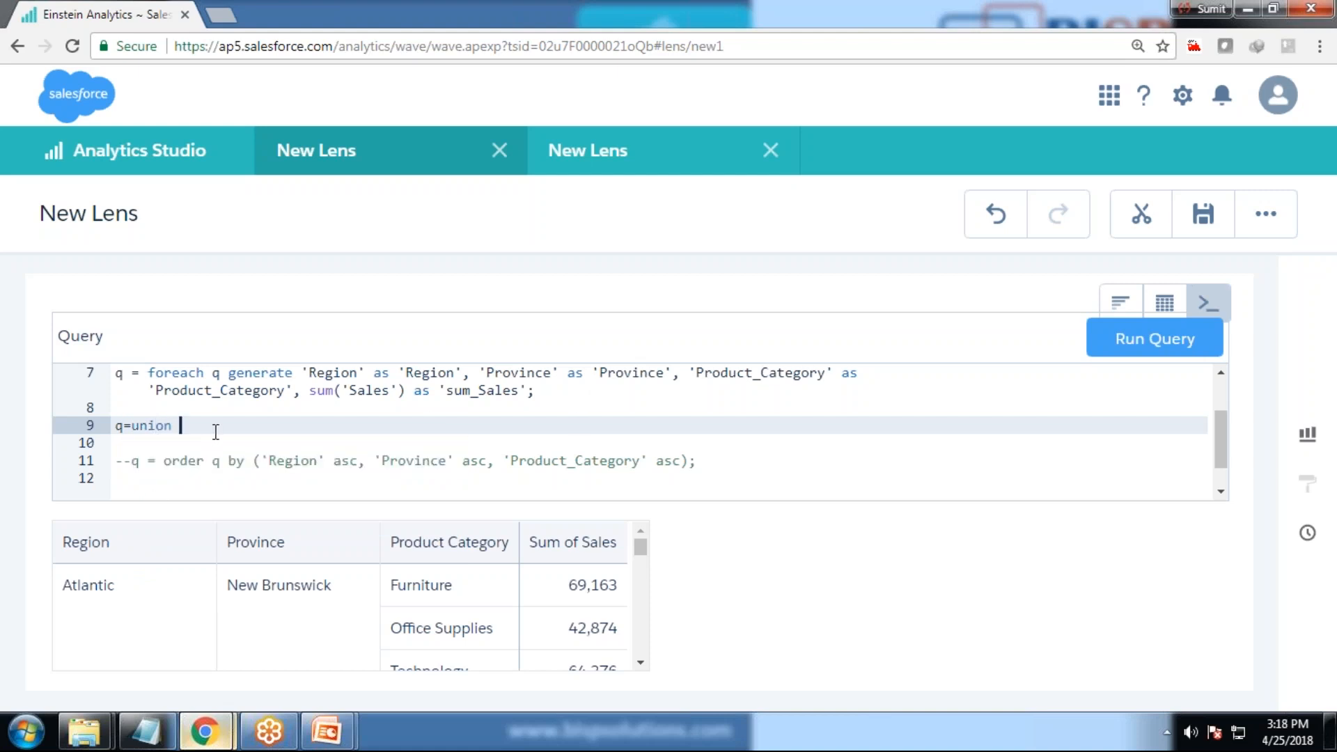
text(q,p')
key(BackSpace)
text(;)
Run the edited SAQL query and check the rows of the results table
drag(325, 461, 117, 458)
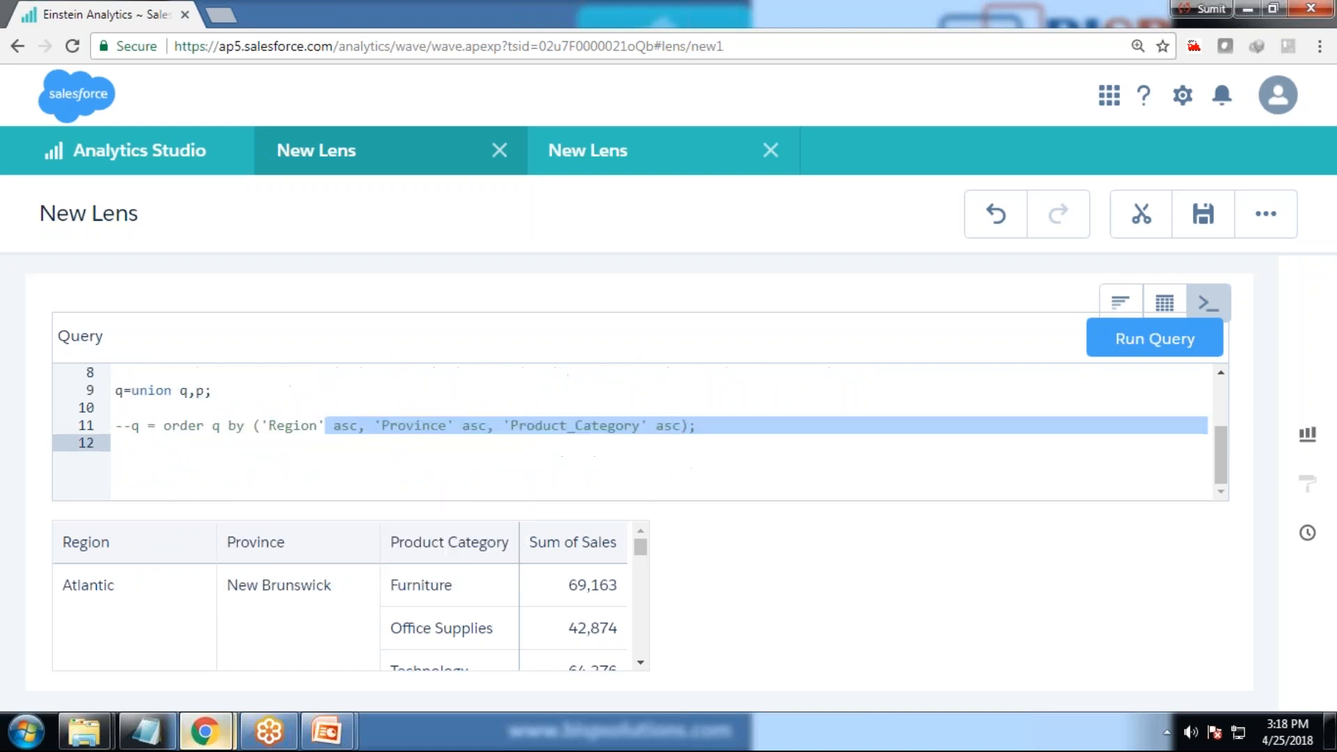
scroll(124, 421, up, 3)
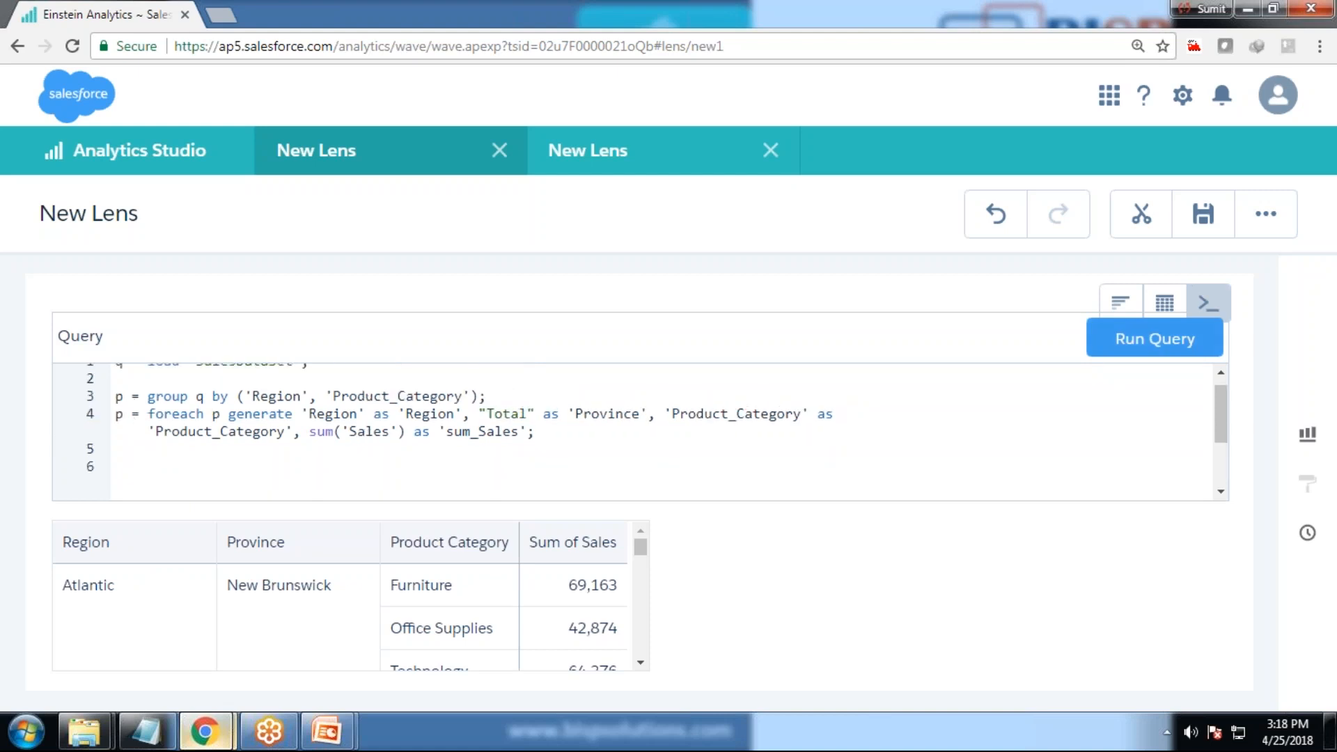
click(1135, 352)
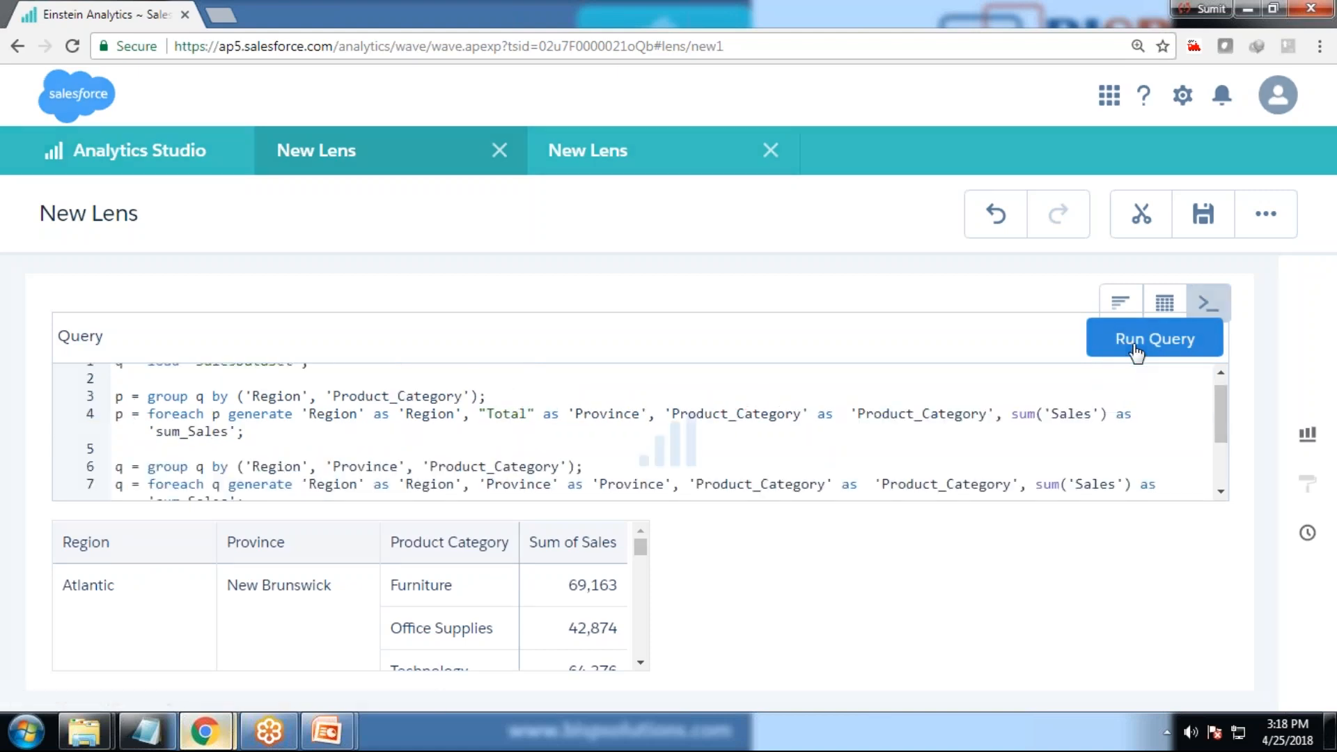
scroll(417, 632, down, 1)
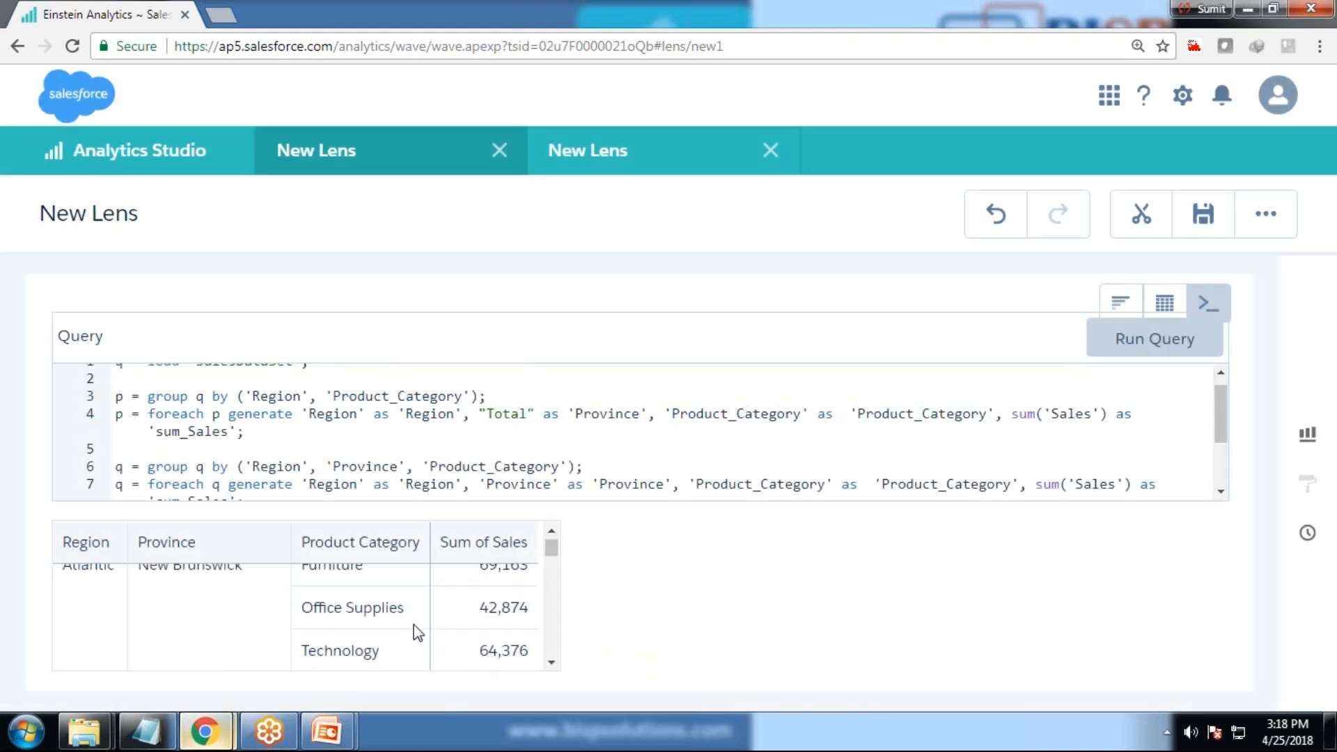
scroll(407, 624, down, 2)
scroll(454, 653, up, 3)
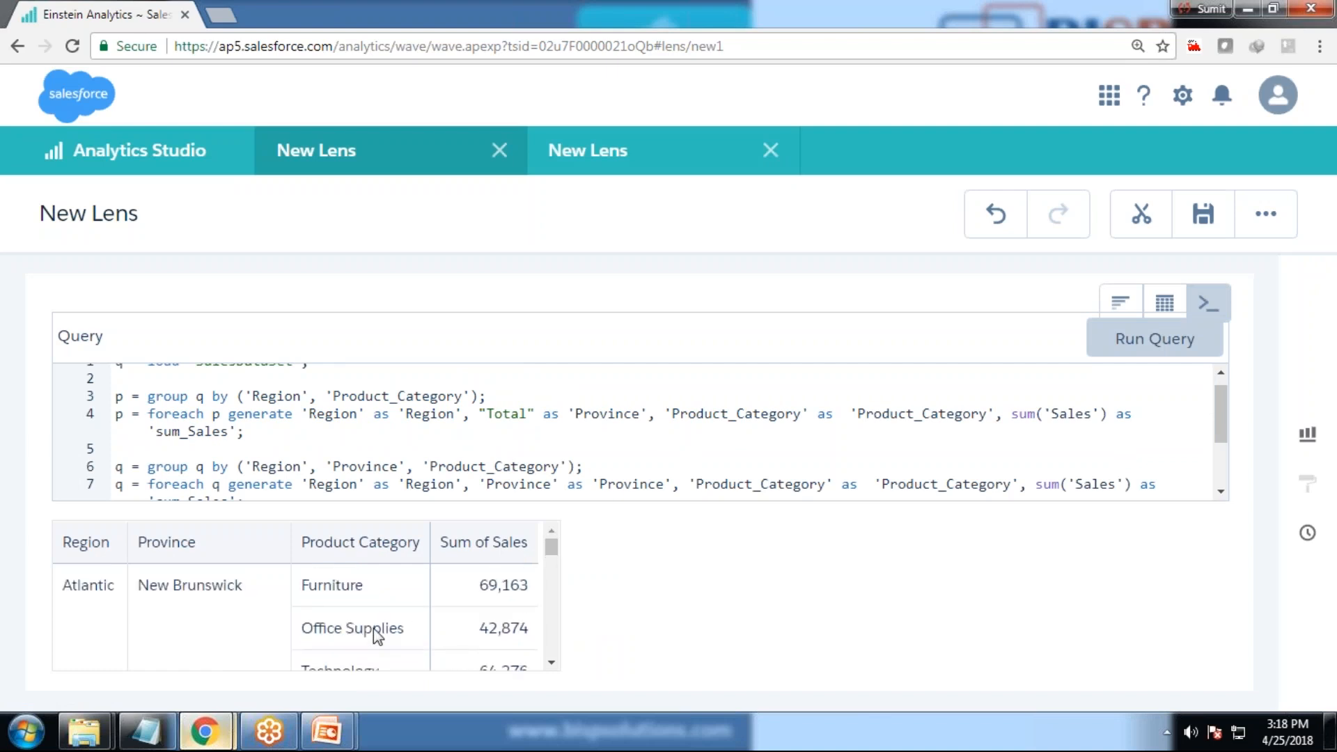
scroll(373, 628, down, 8)
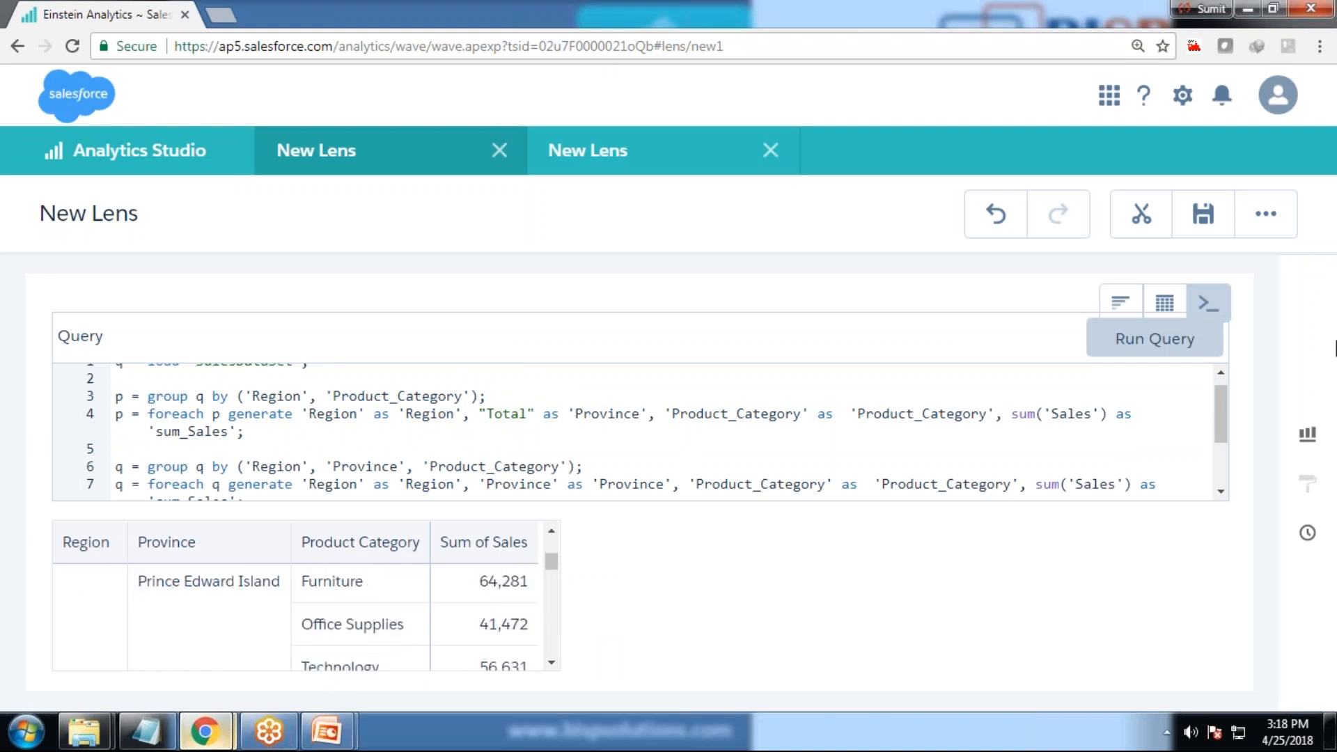
Show the query results as a pivot table and examine the Total row of each region from Atlantic to Yukon
click(1166, 305)
click(897, 404)
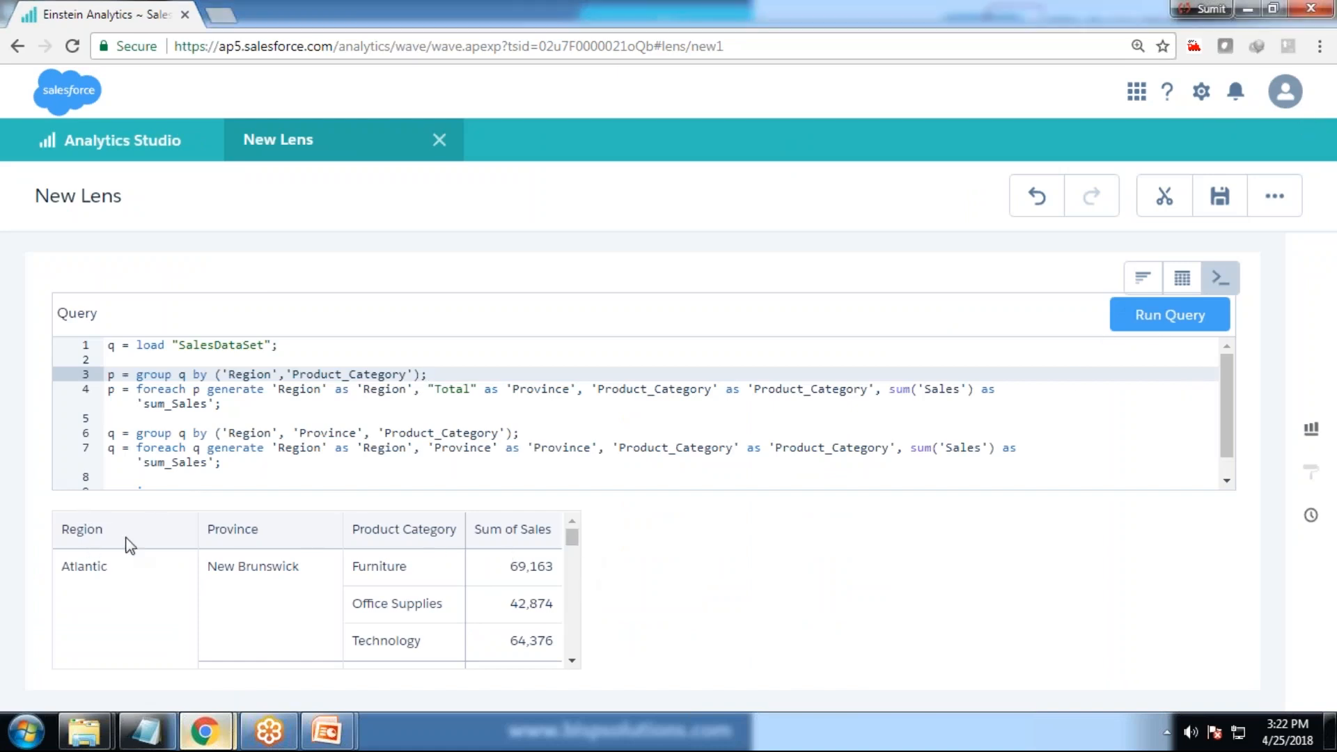
drag(578, 536, 576, 658)
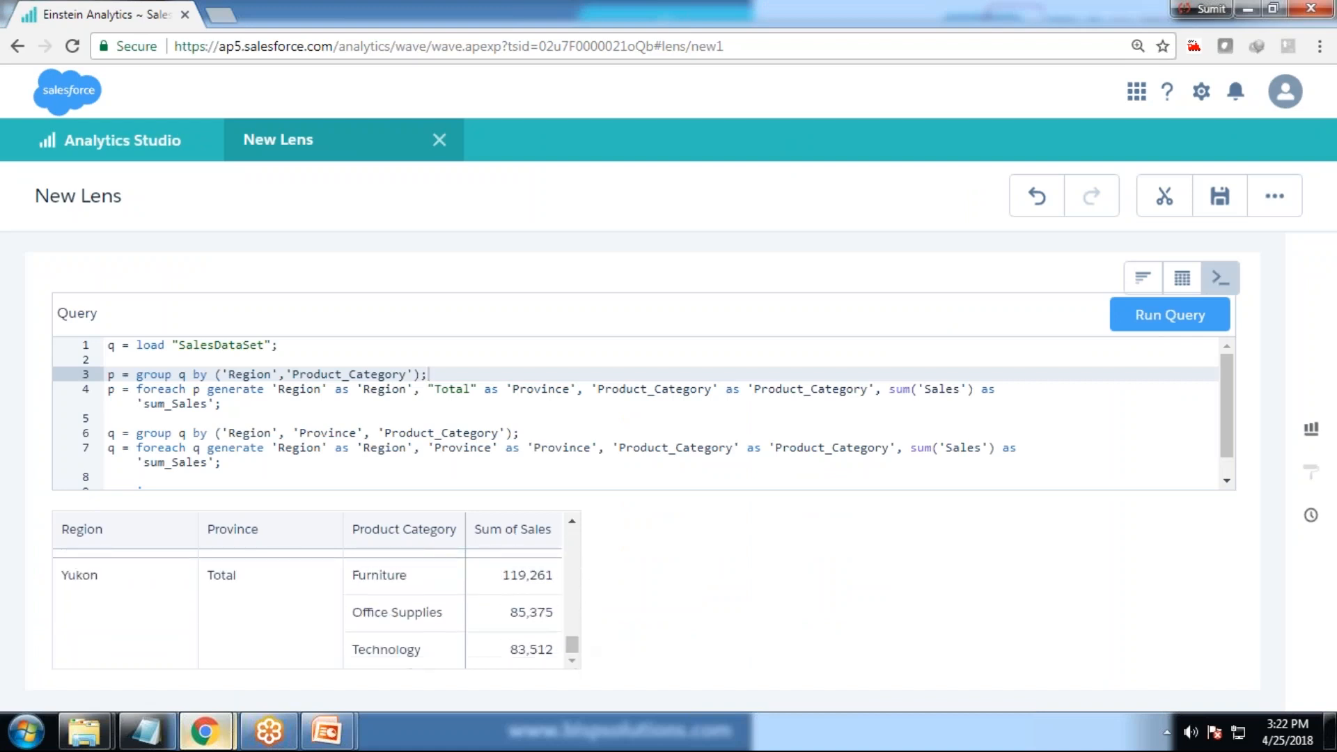
click(1182, 278)
click(1164, 355)
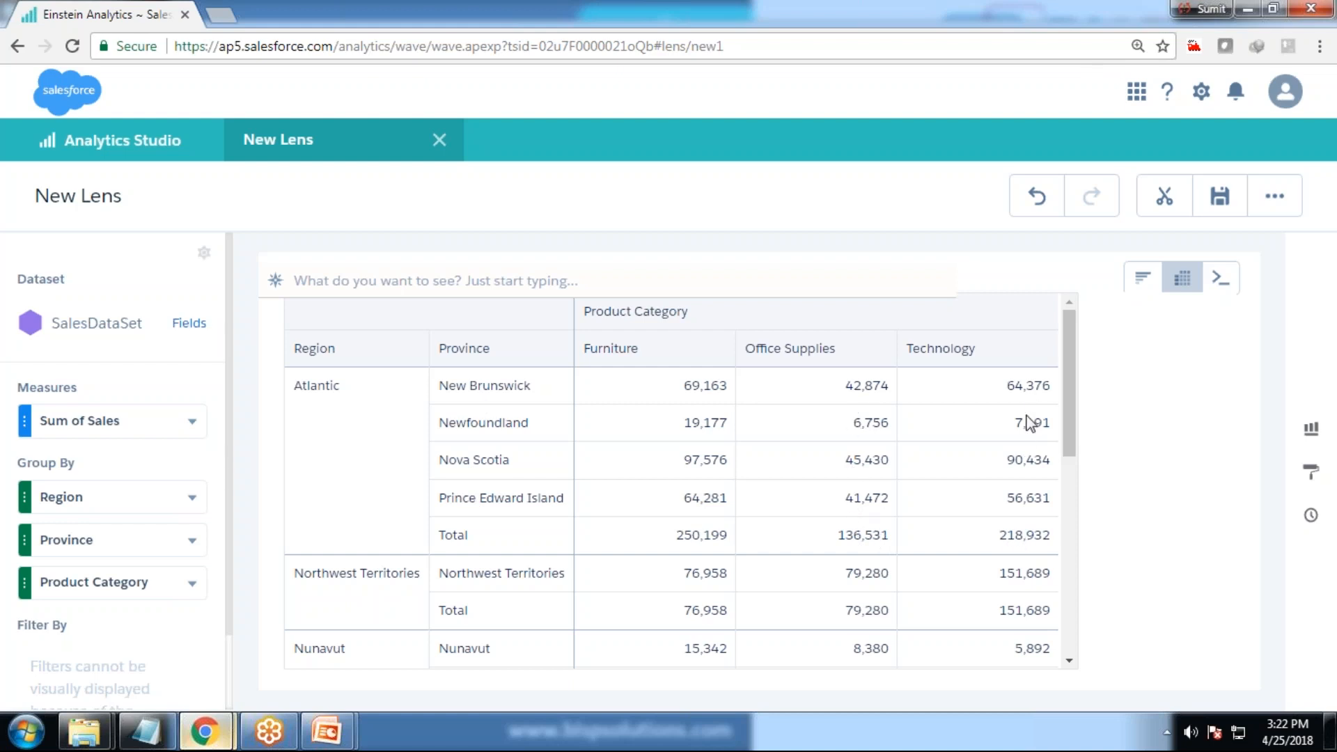
scroll(586, 537, down, 4)
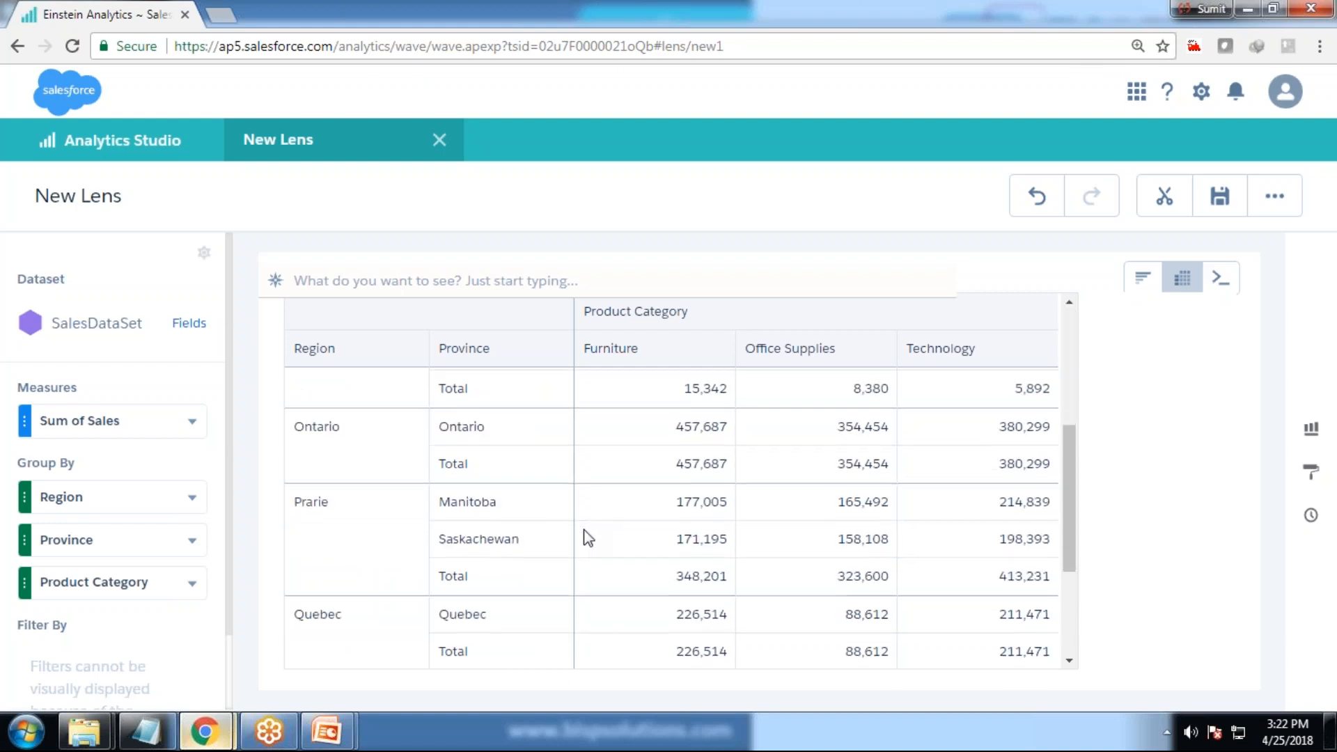
scroll(557, 515, down, 3)
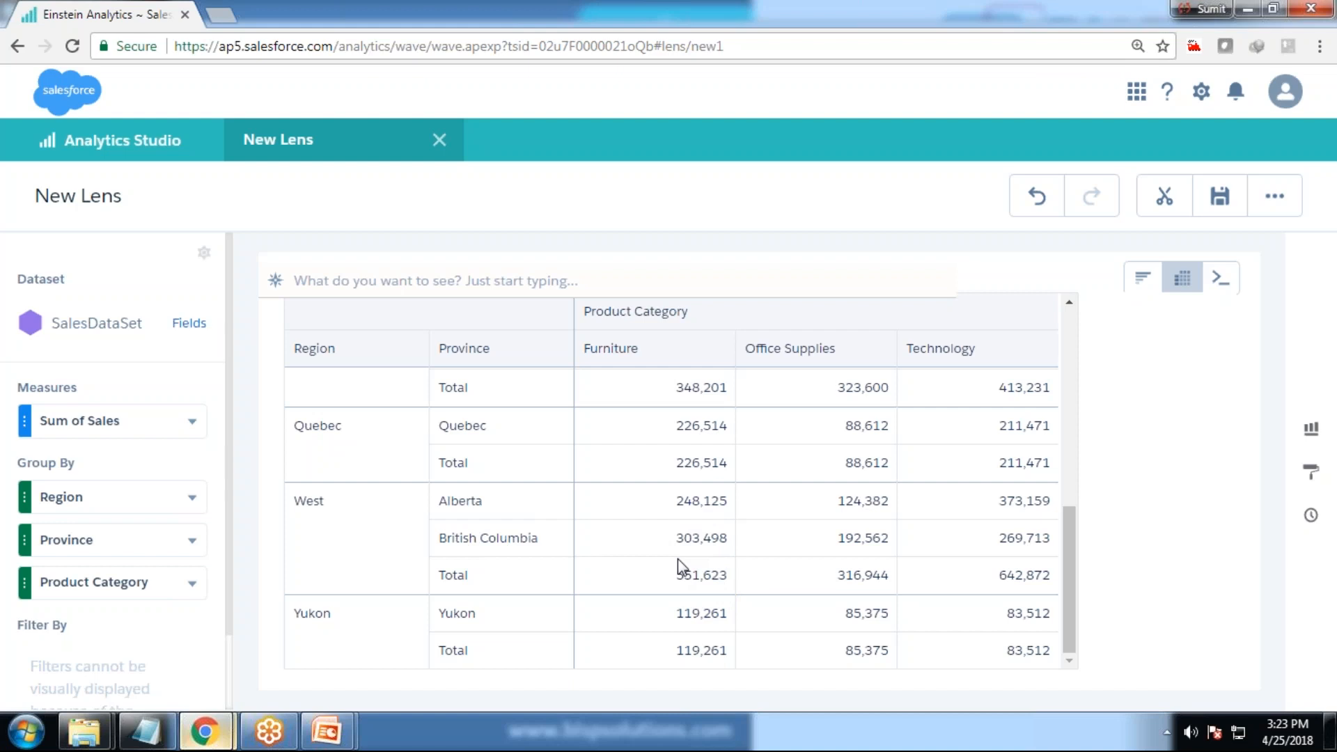
scroll(721, 558, up, 10)
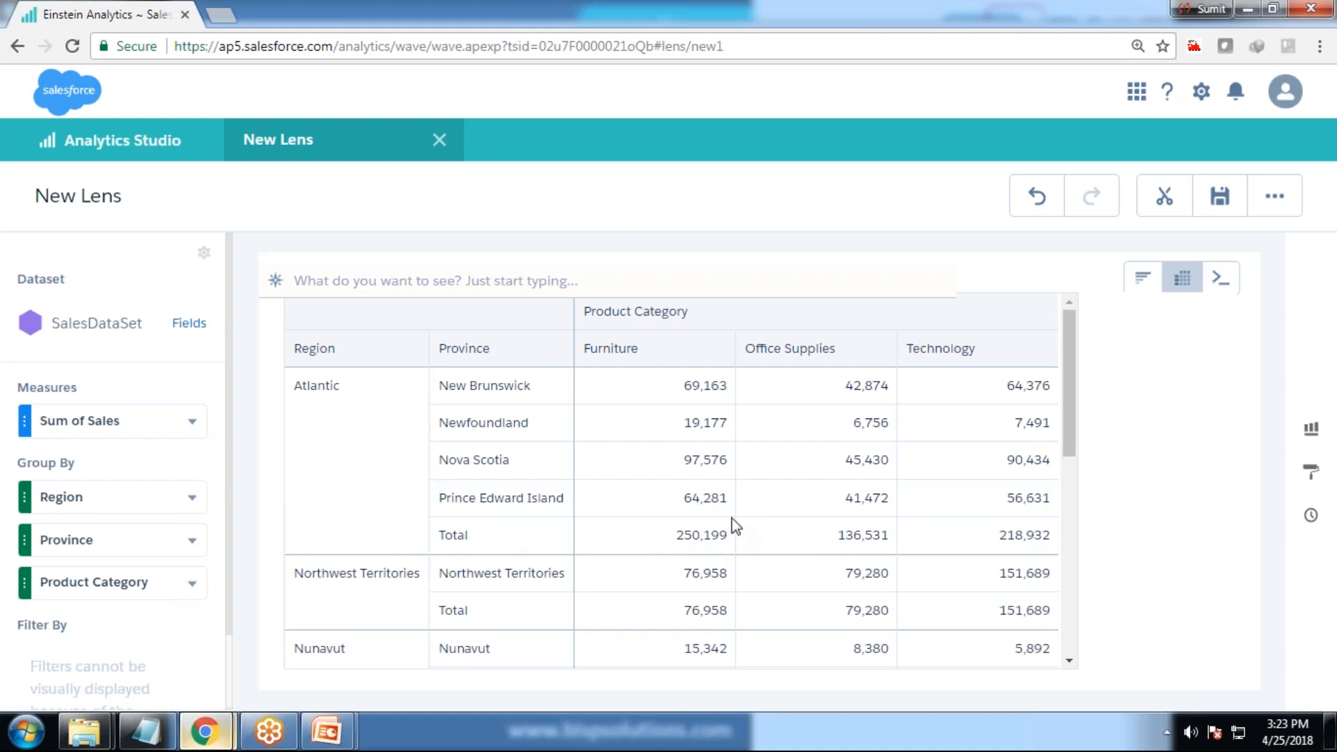
scroll(681, 432, down, 3)
scroll(690, 446, up, 3)
scroll(702, 616, down, 10)
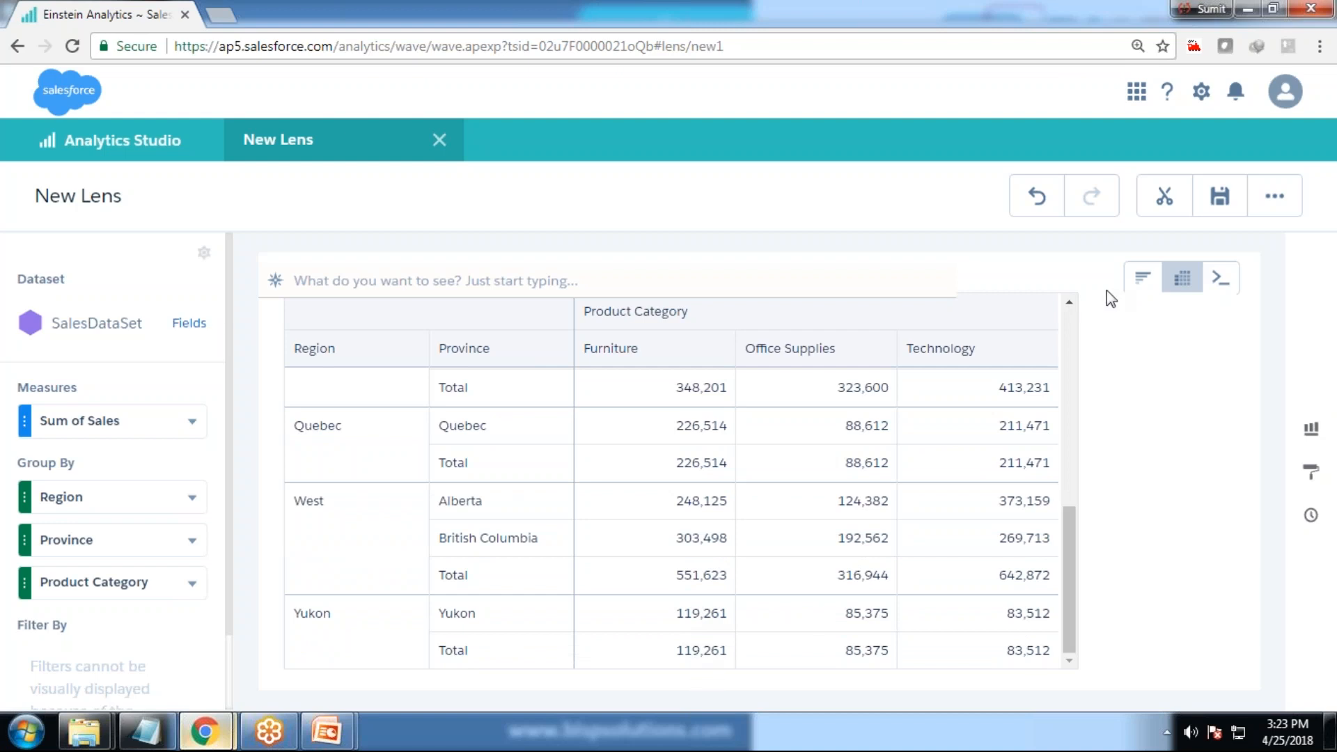
Return to the SAQL query and remove the blank line between the p group and p foreach statements
click(1222, 285)
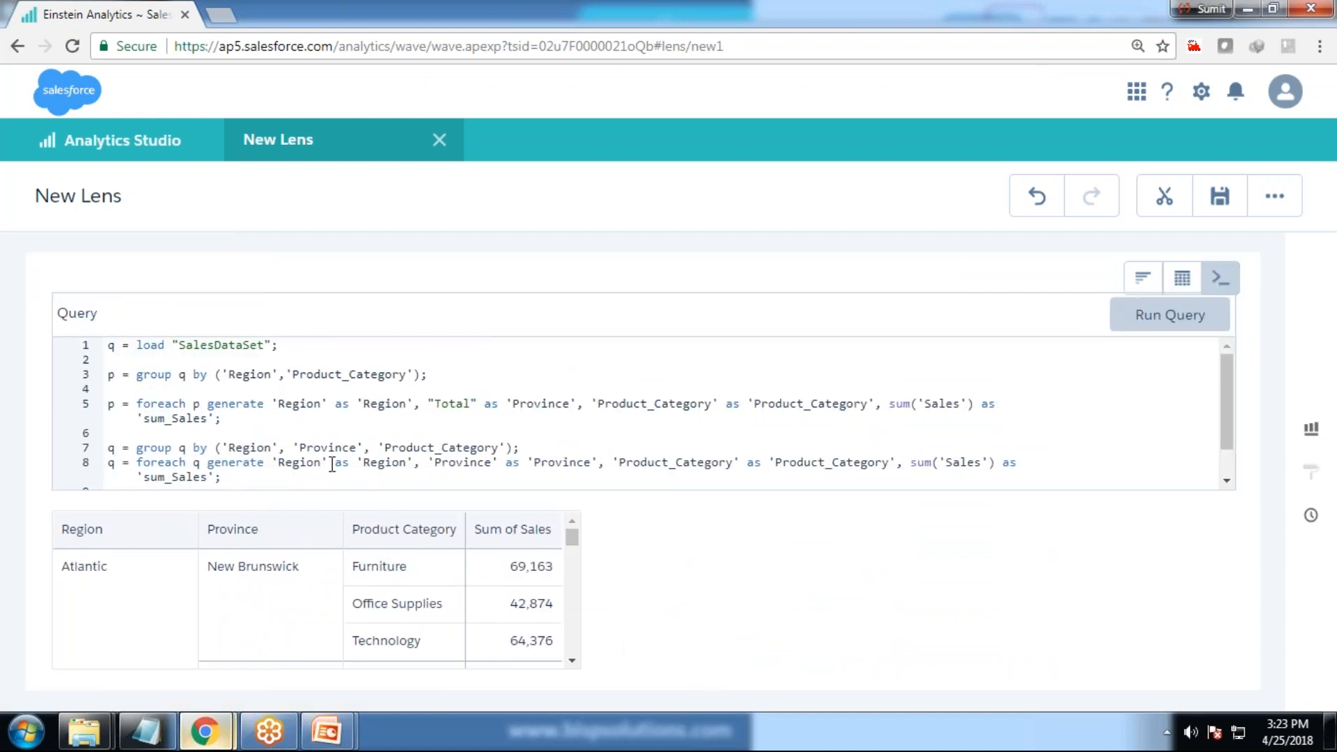
key(ctrl+plus)
key(ctrl+plus)
scroll(297, 459, down, 1)
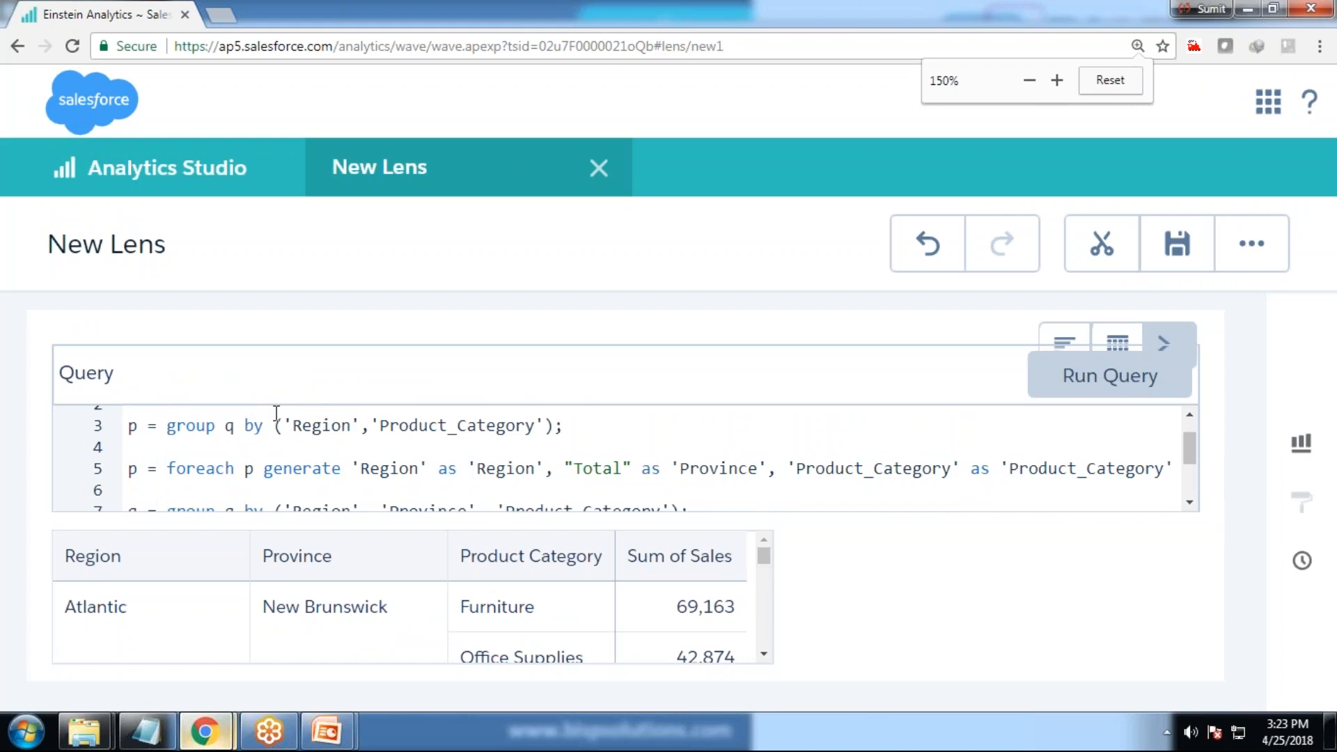
key(ctrl+minus)
key(ctrl+minus)
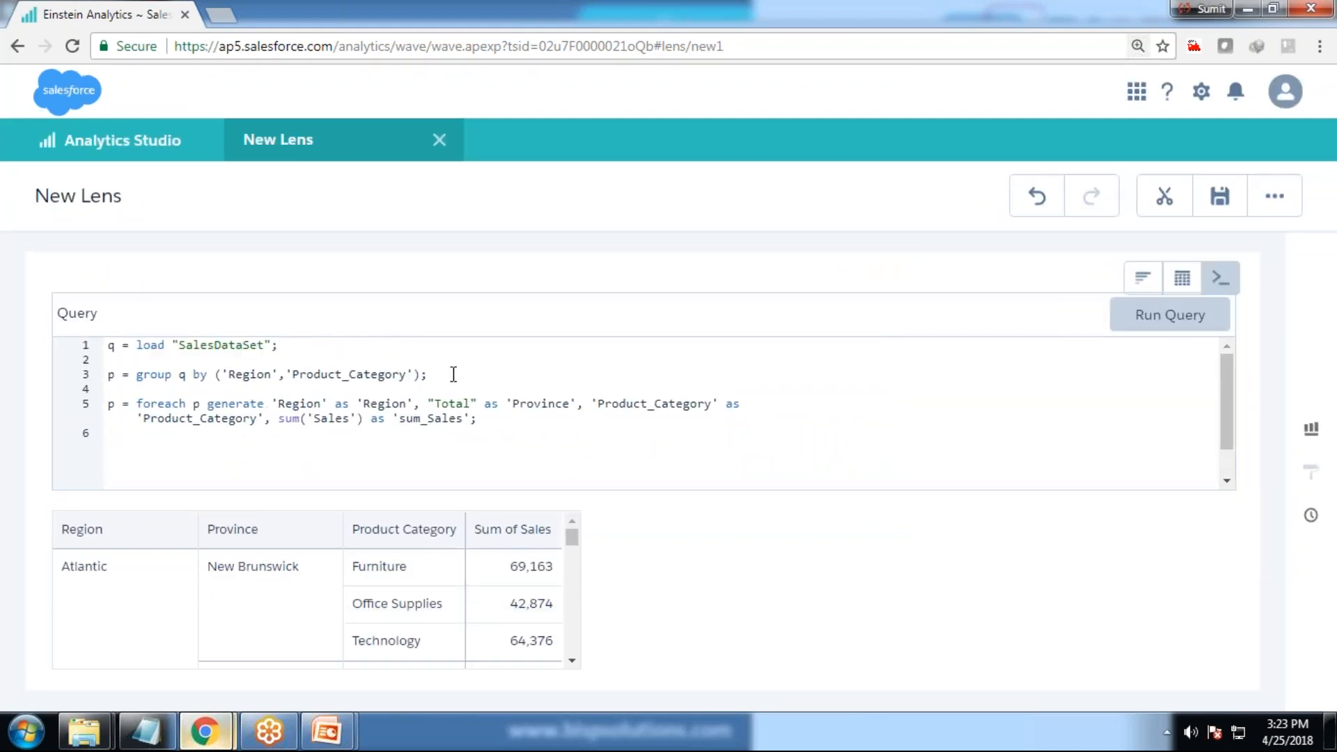
click(452, 374)
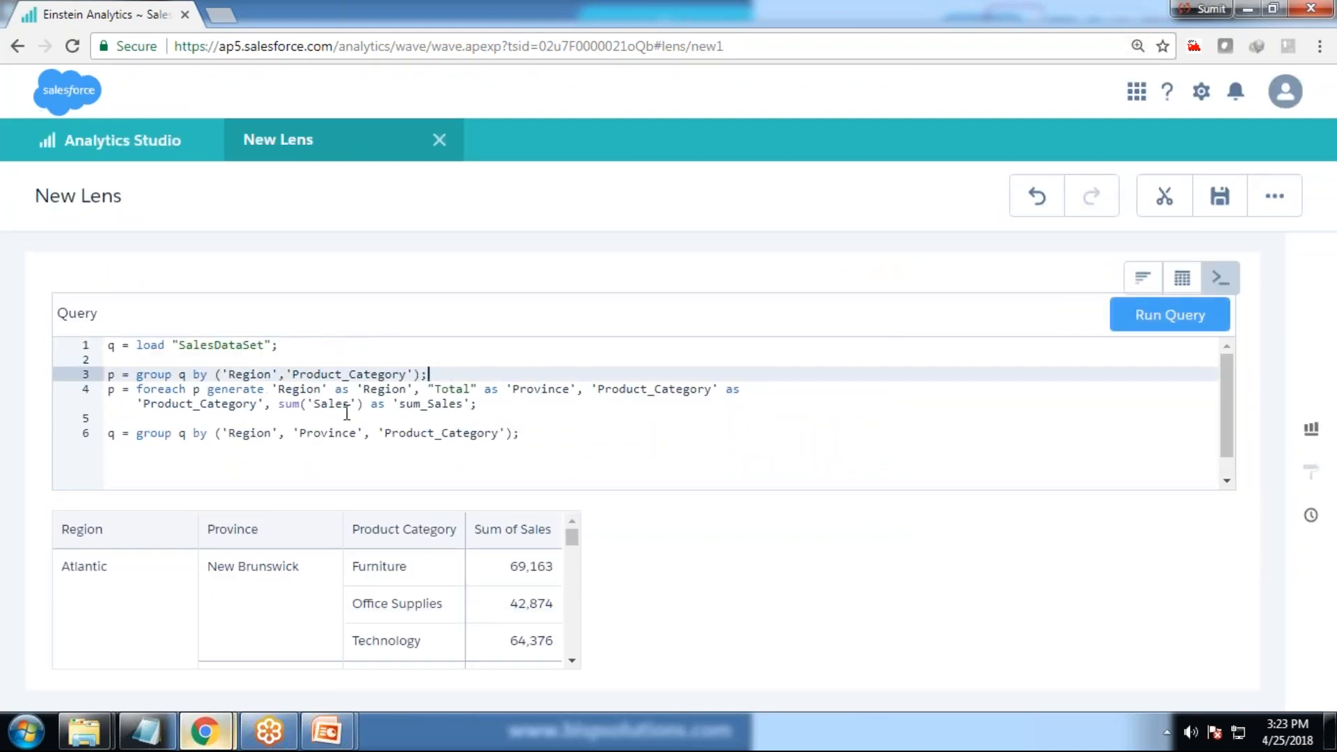
Duplicate the p group and foreach statements directly below the originals, ahead of the q group statement
key(ctrl+plus)
drag(120, 411, 1093, 433)
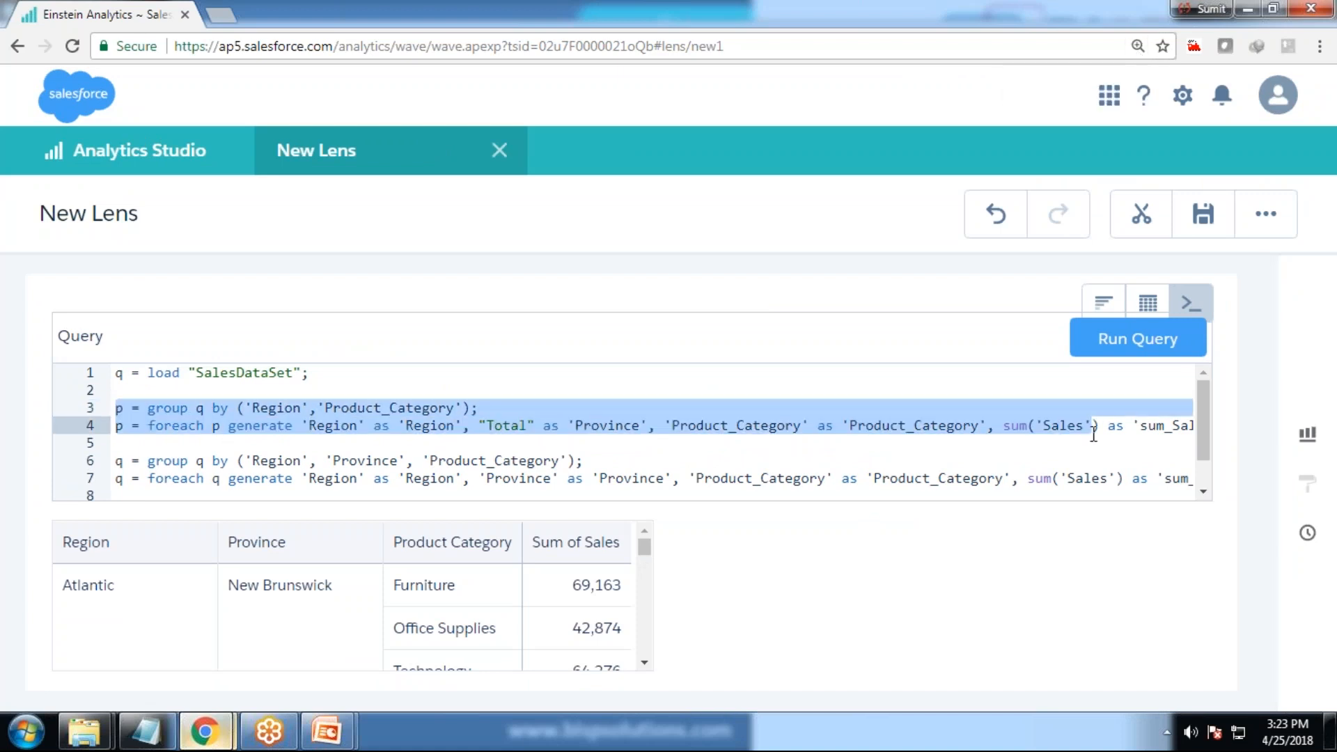
key(shift+End)
key(ctrl+c)
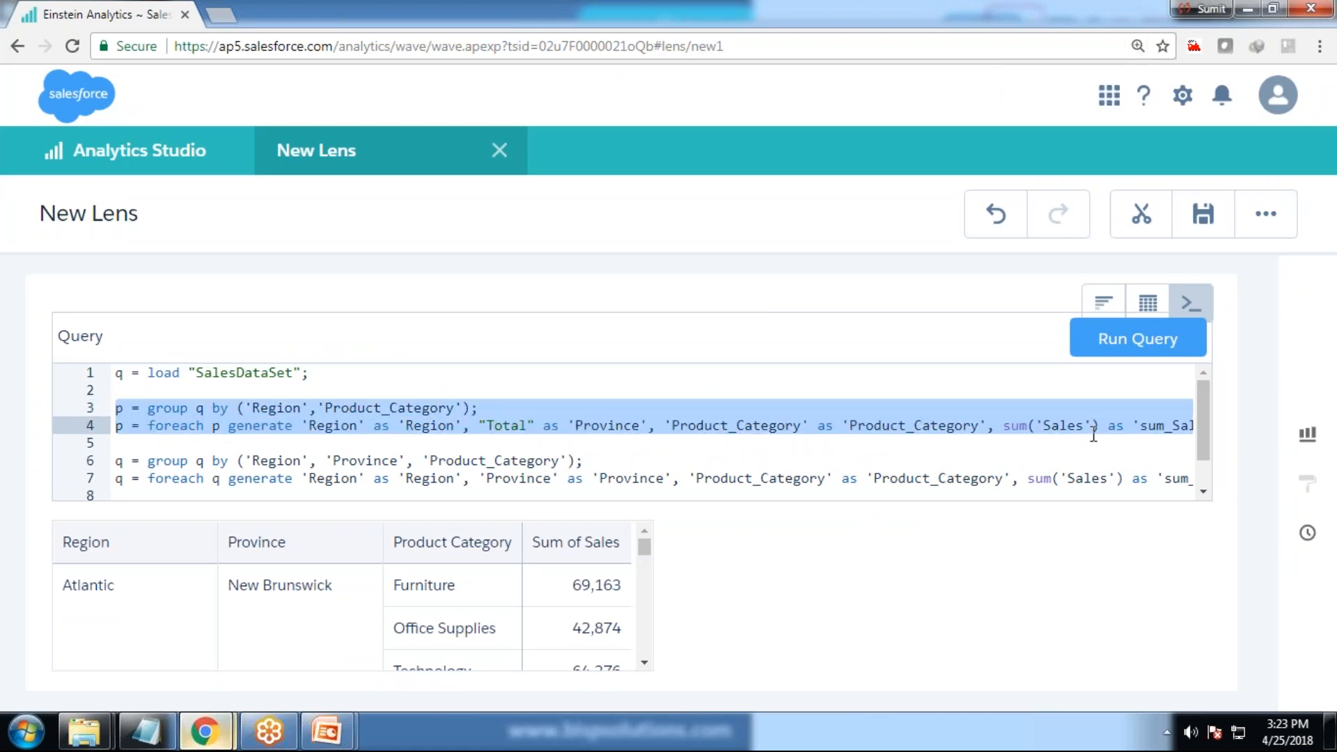
click(215, 447)
key(Return)
key(Return)
key(Up)
key(ctrl+v)
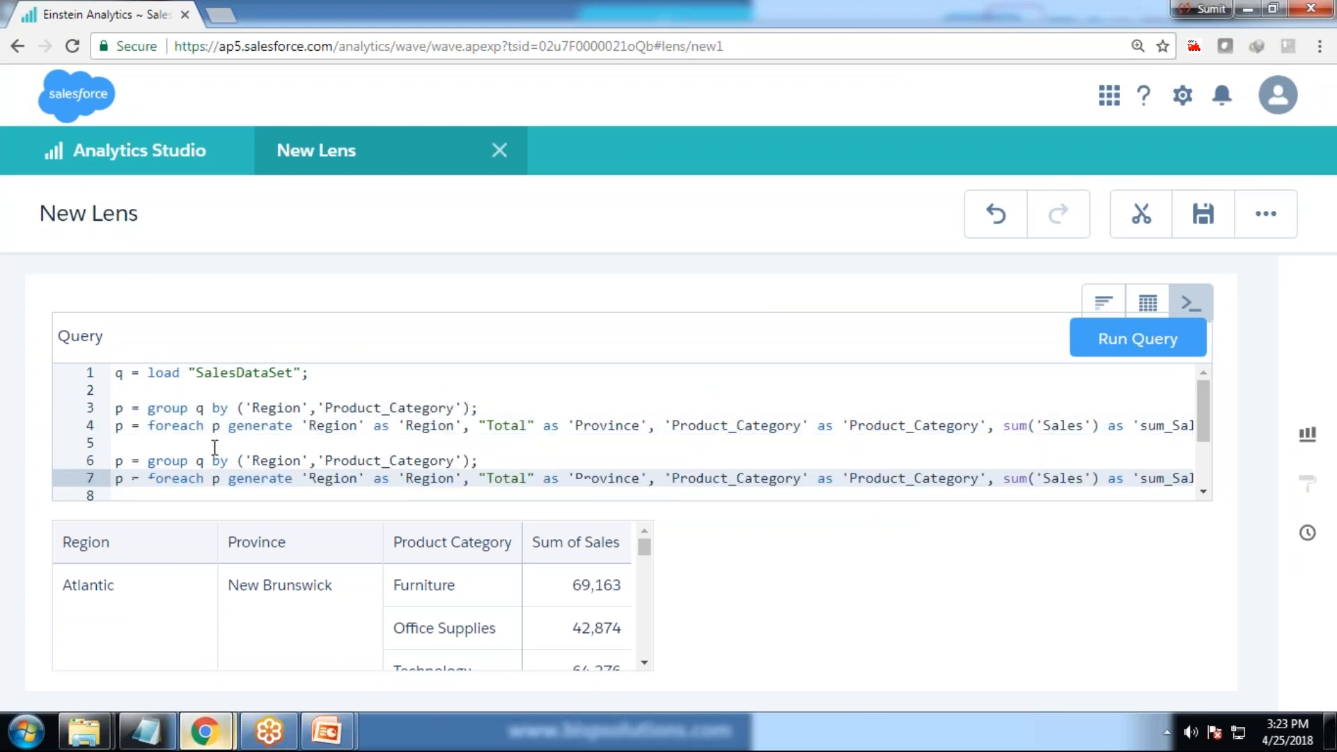
Change the assigned variable to s in the duplicated group and foreach statements on lines 6 and 7
click(117, 461)
key(Delete)
text(s)
key(Escape)
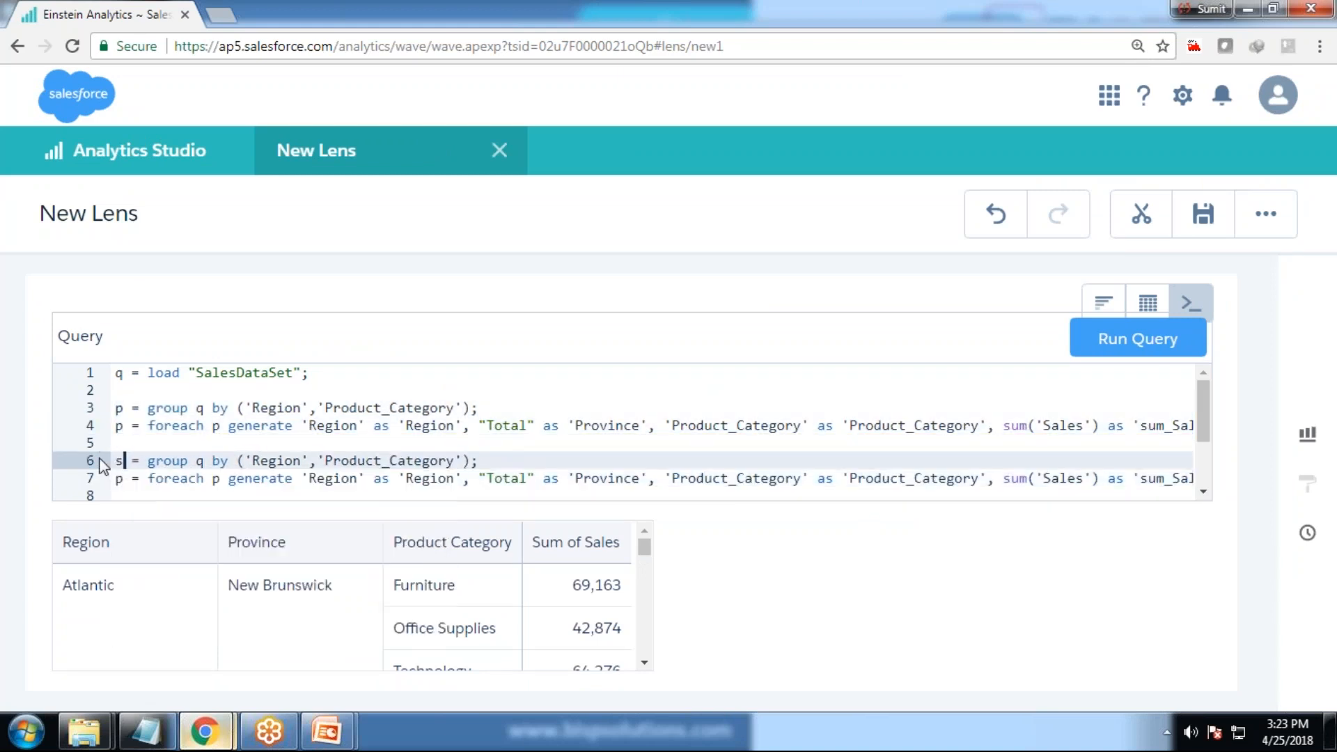
key(Down)
key(BackSpace)
text(s)
key(Escape)
Make the duplicated foreach statement on line 7 iterate over s
key(Right)
key(Right)
key(Right)
key(Right)
key(Right)
key(Right)
key(Right)
key(Right)
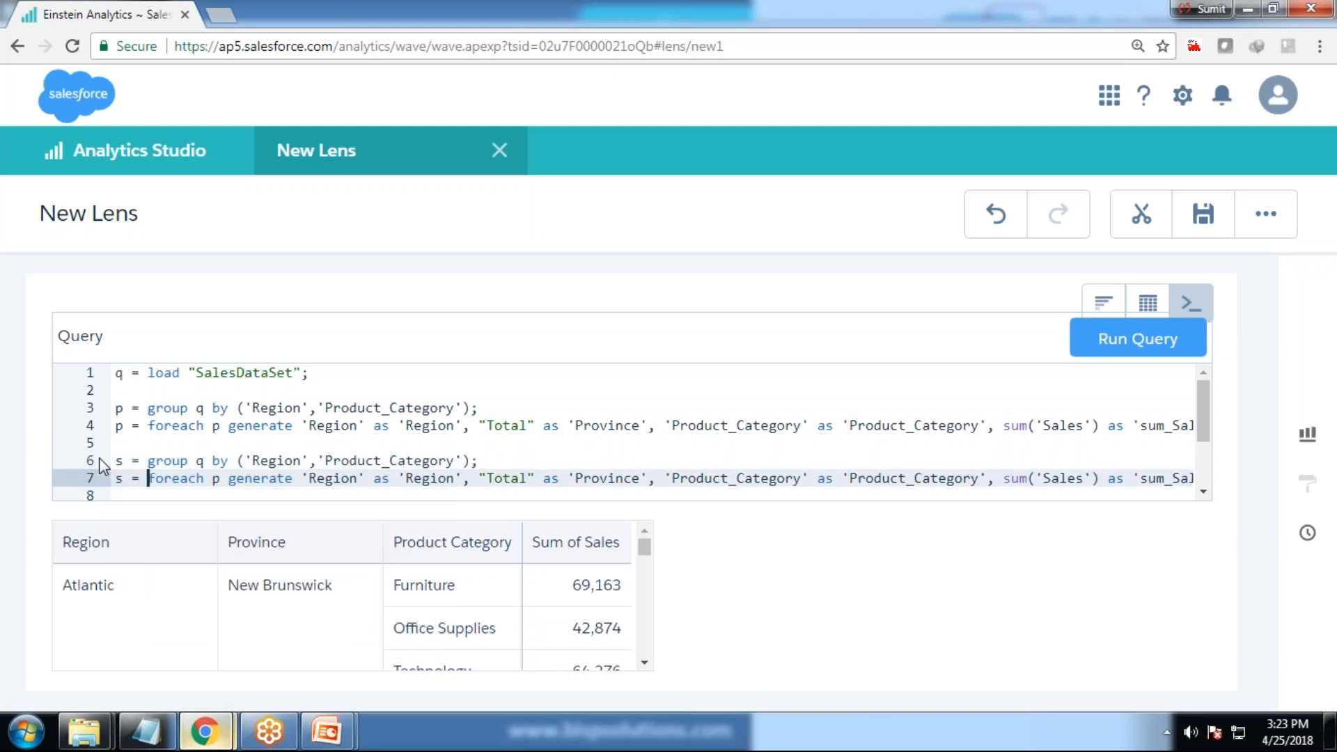
key(Right)
key(Right)
key(Right)
key(Delete)
text(s)
key(Escape)
Remove 'Region' from the s group statement, so that it groups by 'Product_Category' only
drag(312, 463, 247, 453)
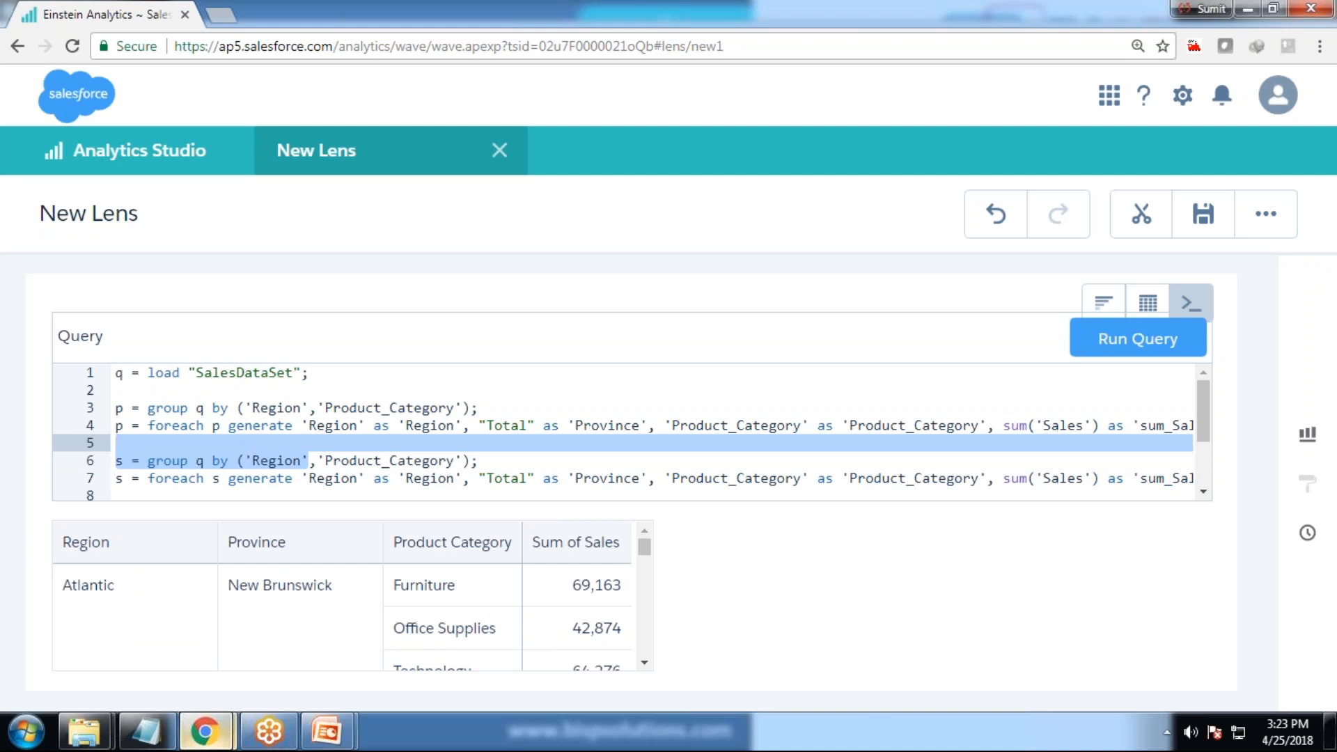
click(278, 477)
drag(246, 461, 367, 423)
key(BackSpace)
In the s foreach statement, generate "Total" as 'Region' and delete the "Total" as 'Province' field
scroll(304, 428, down, 1)
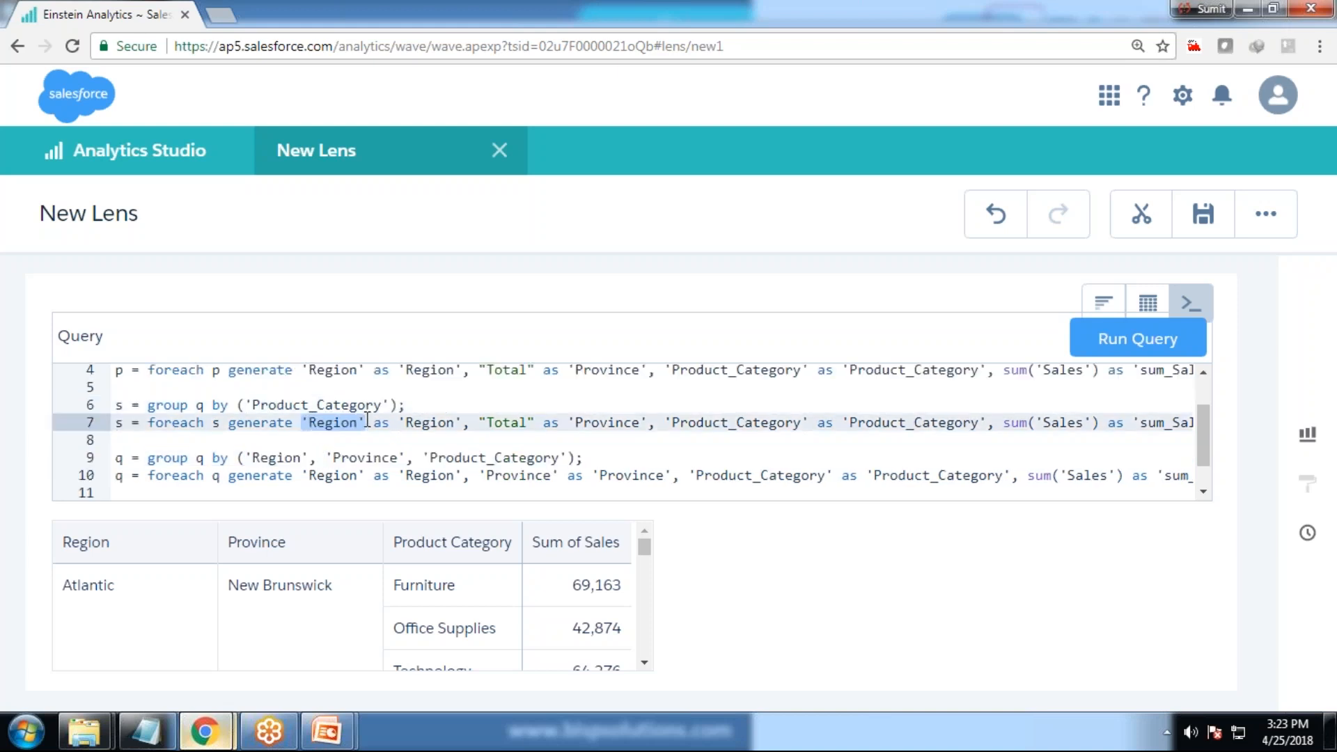
text("Total")
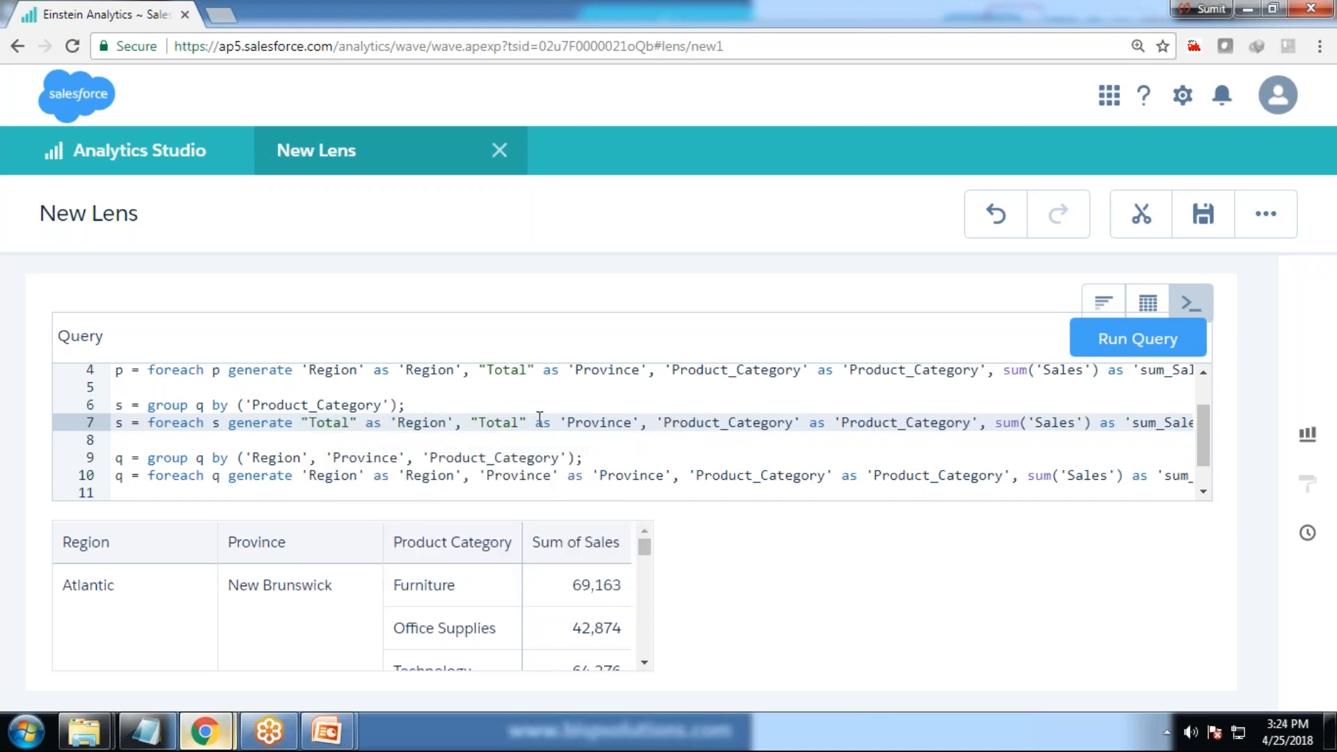
drag(465, 421, 646, 420)
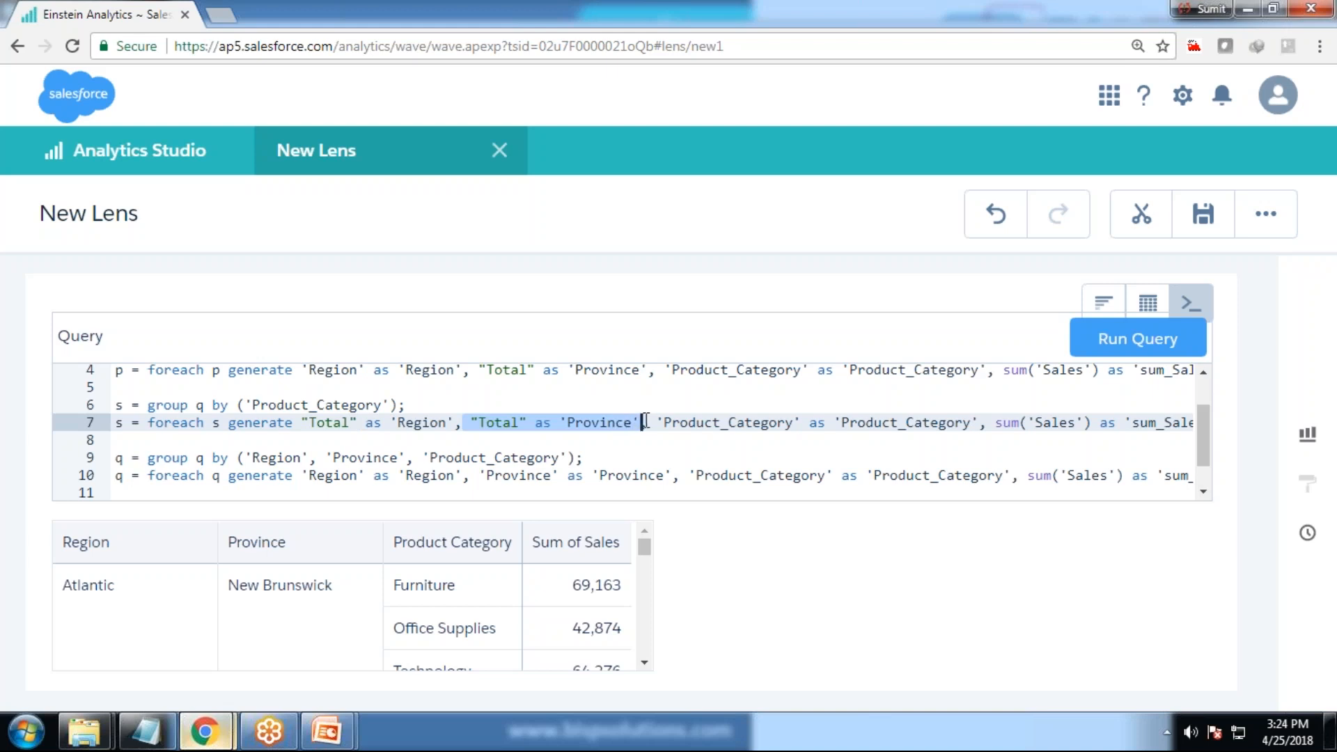
key(Delete)
key(Delete)
key(Delete)
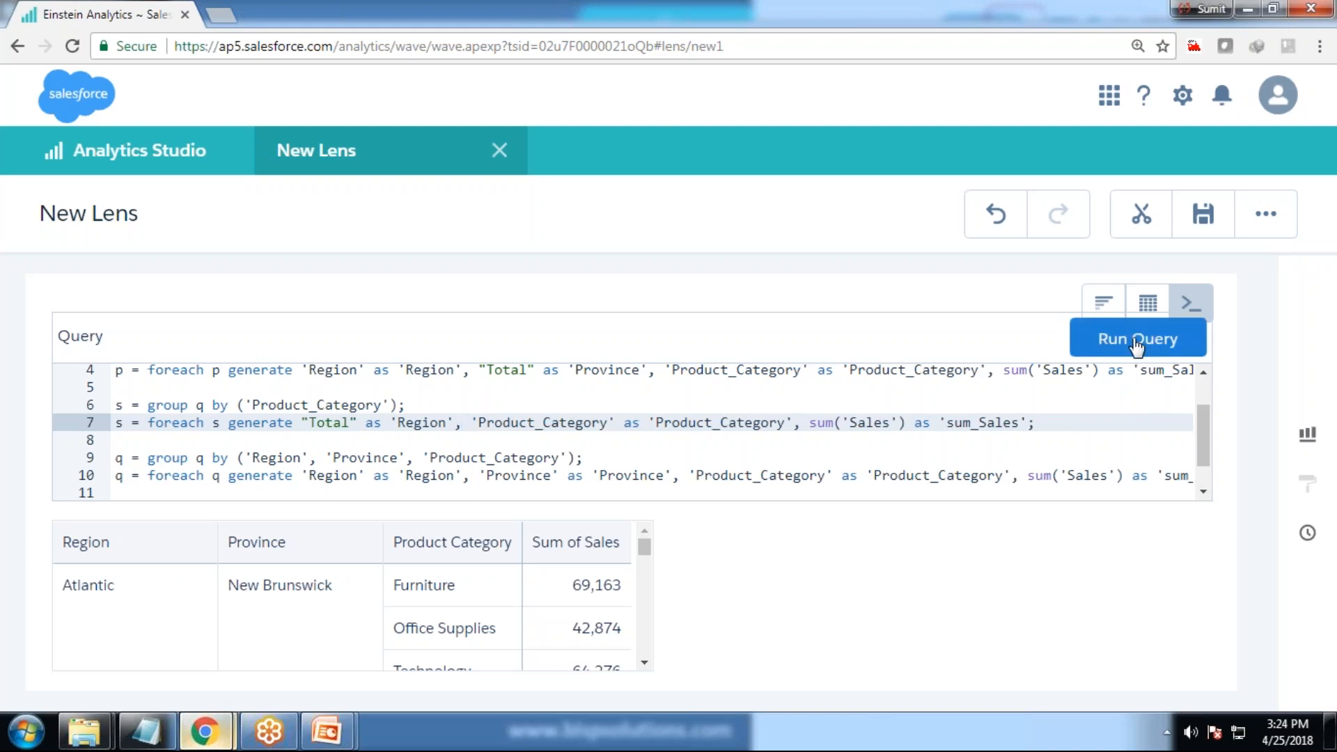
click(245, 476)
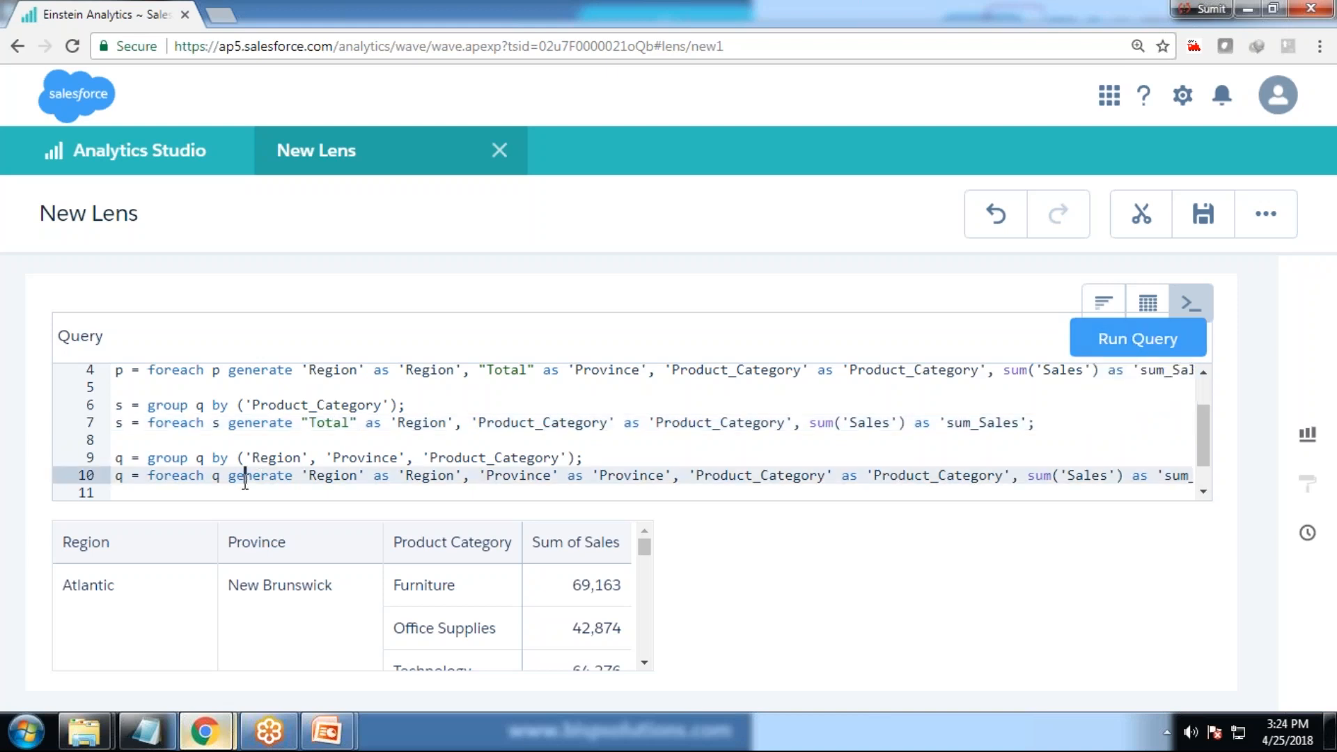
click(215, 495)
click(188, 440)
scroll(348, 453, up, 1)
scroll(697, 451, down, 1)
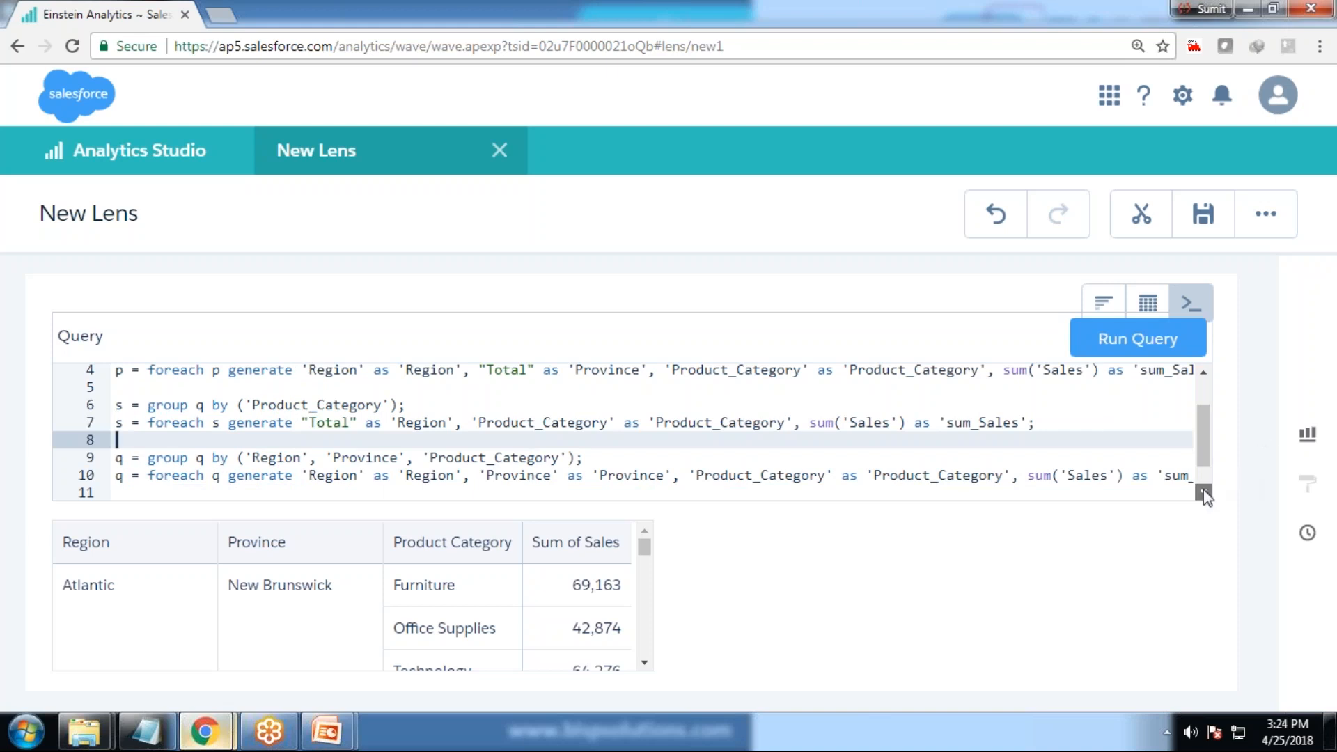
Remove the extra blank line between the q foreach statement and the union statement
click(207, 460)
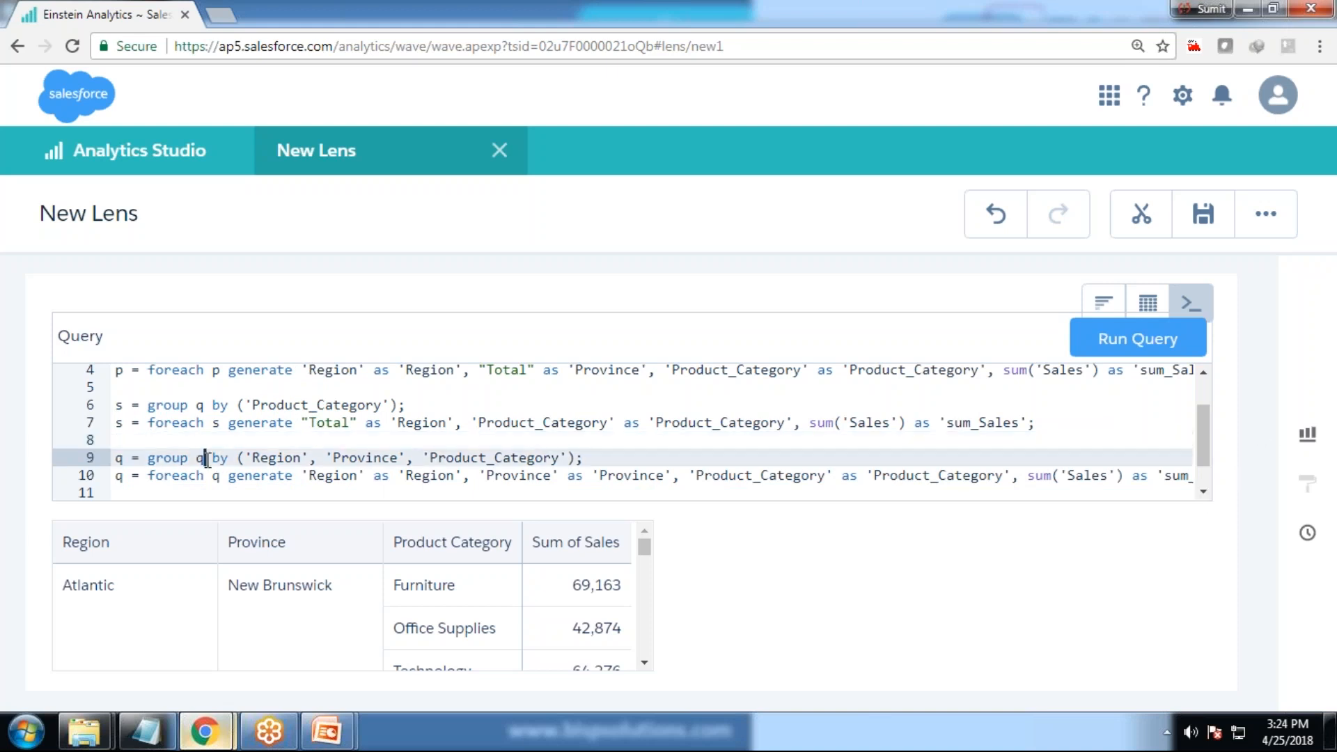
key(Down)
key(Down)
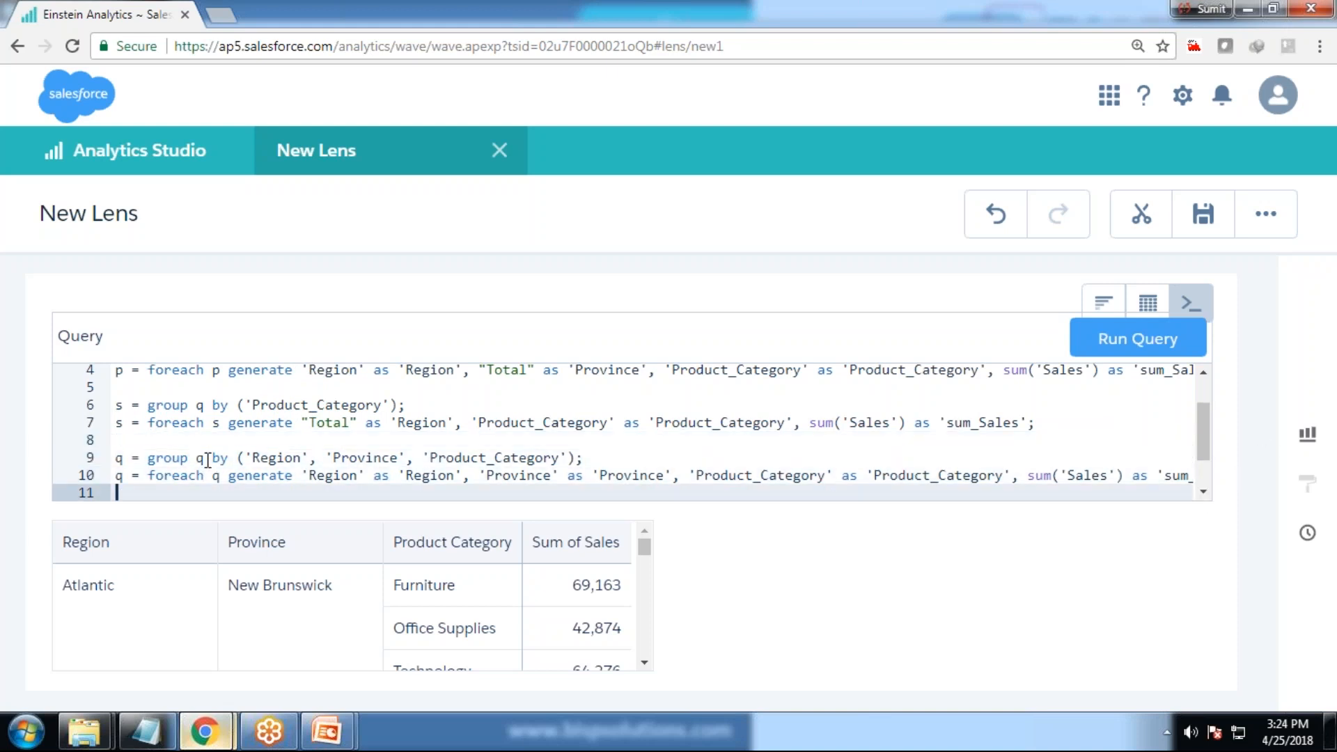
scroll(209, 460, down, 1)
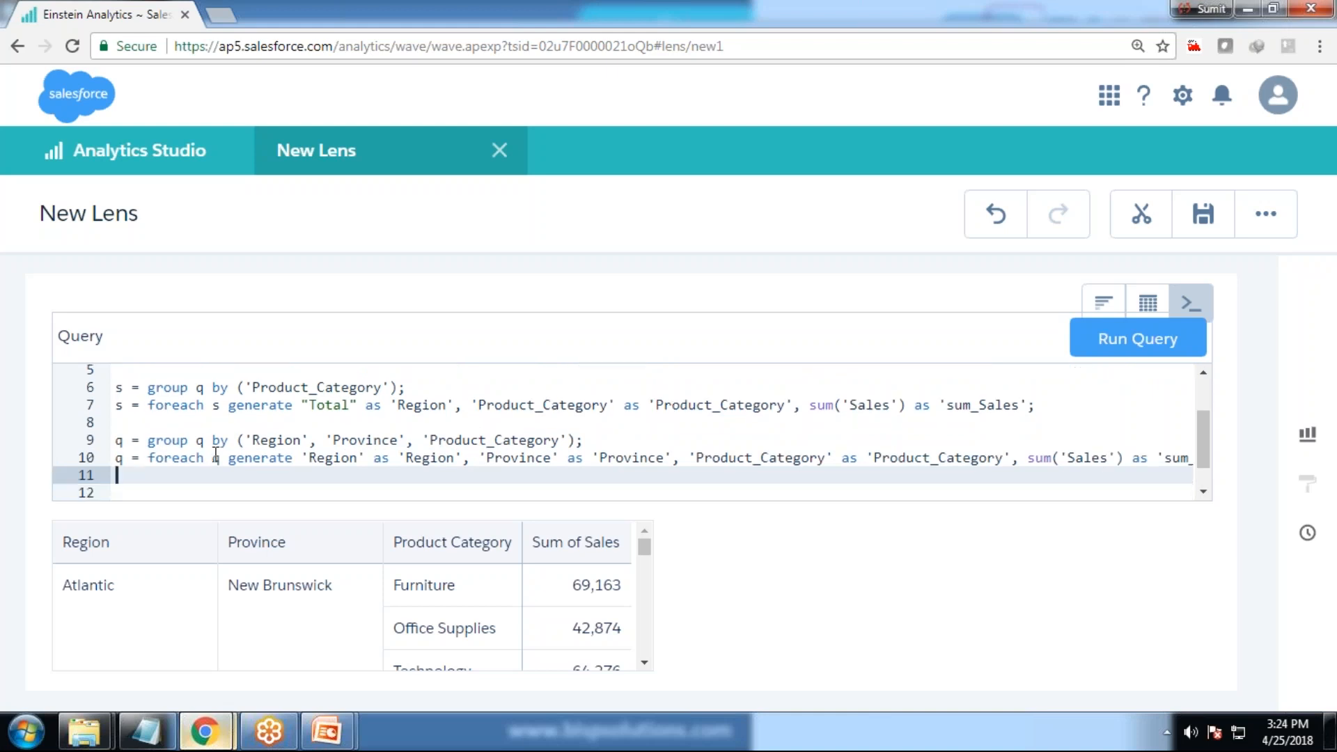
key(ctrl+minus)
text(q=union q,p;)
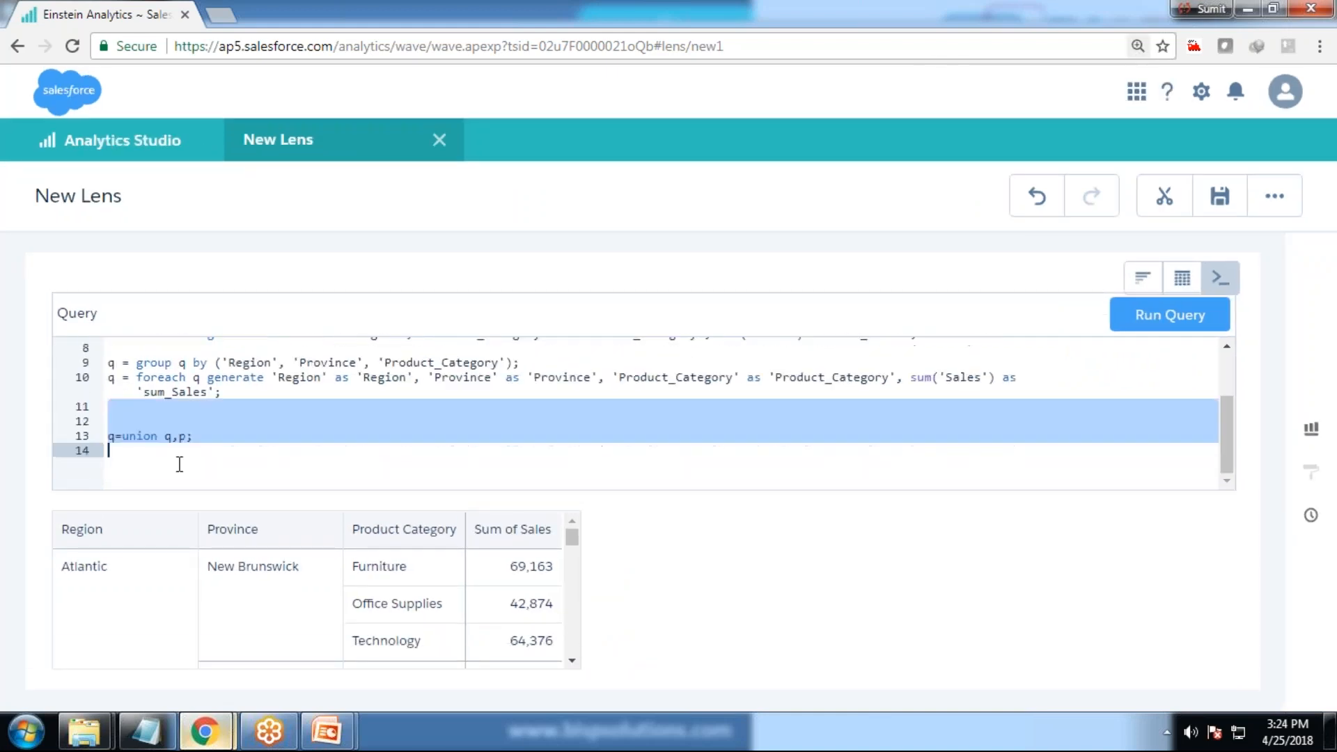
click(132, 409)
key(Down)
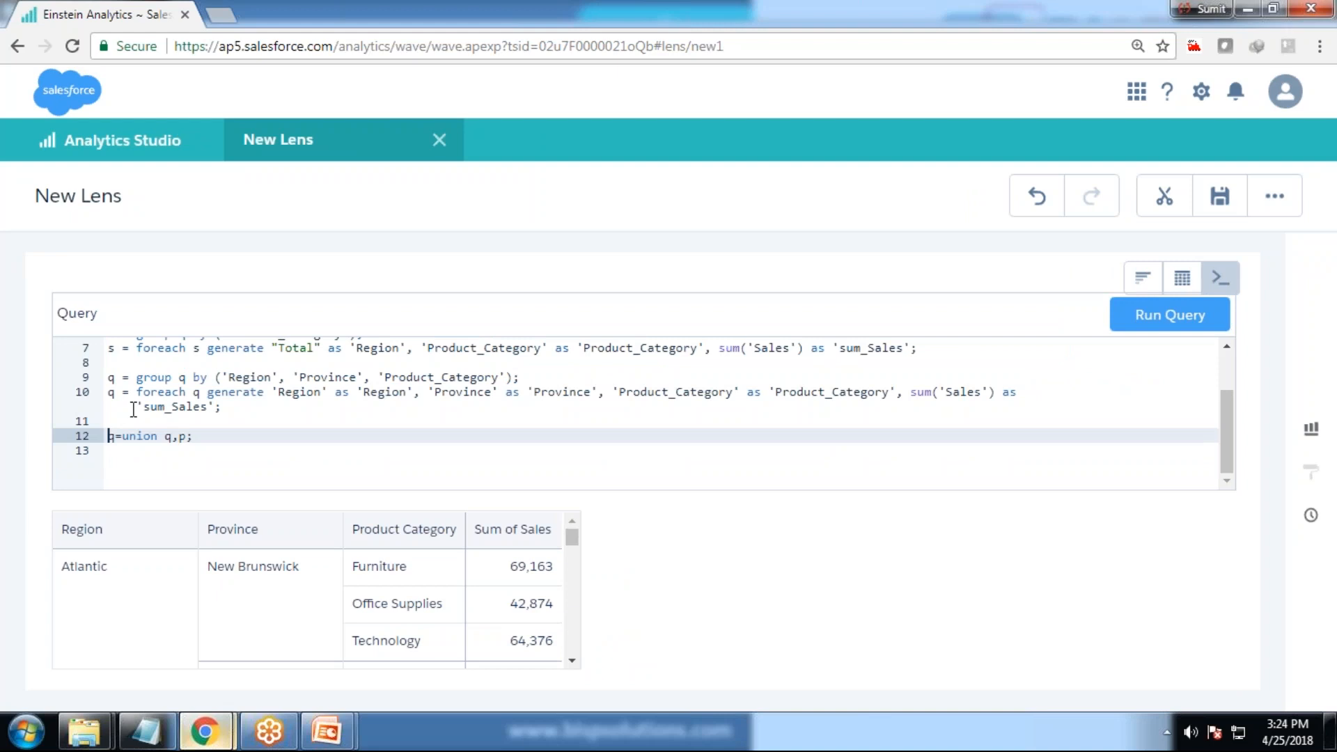
key(ctrl+minus)
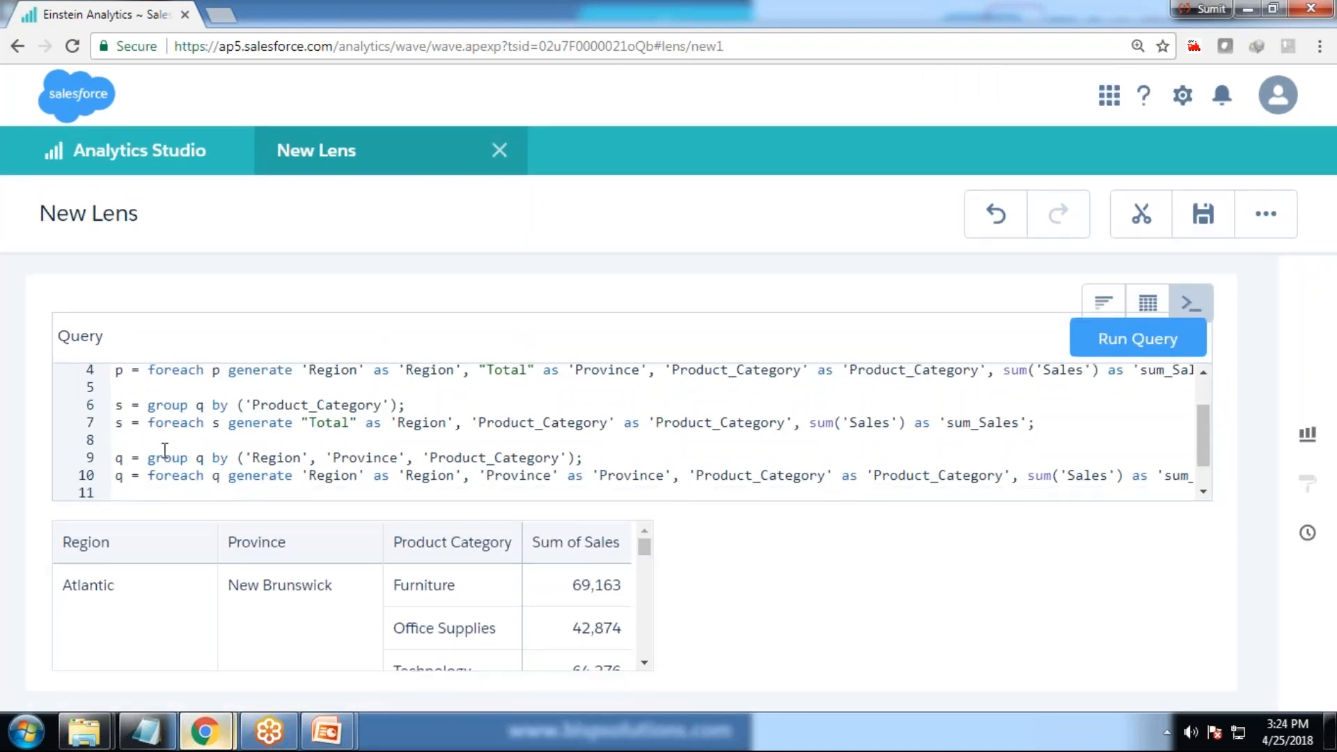
Add s to the union statement so that it reads q=union q,p,s;
scroll(195, 464, down, 1)
double_click(186, 436)
click(193, 437)
text(,s;)
click(690, 417)
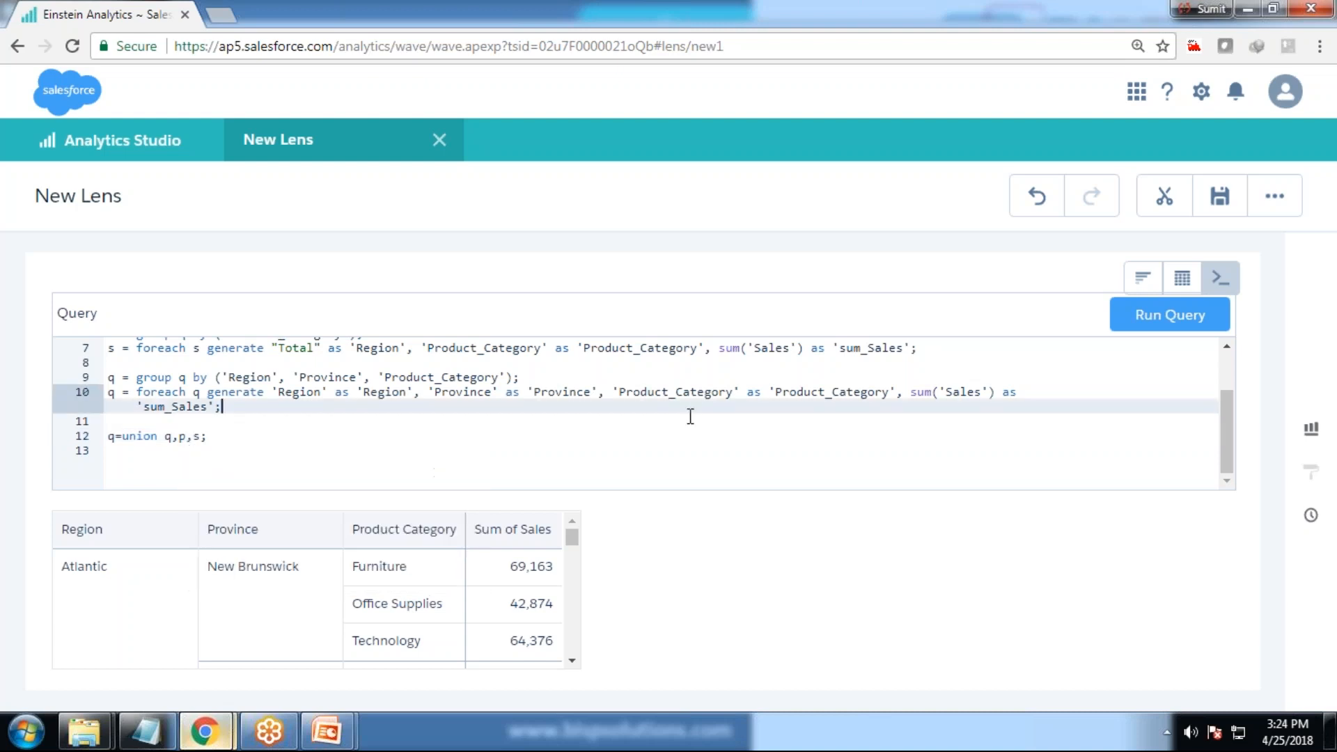
Run the edited query, show the results as a pivot table, and check the grand total row below Yukon
click(1176, 322)
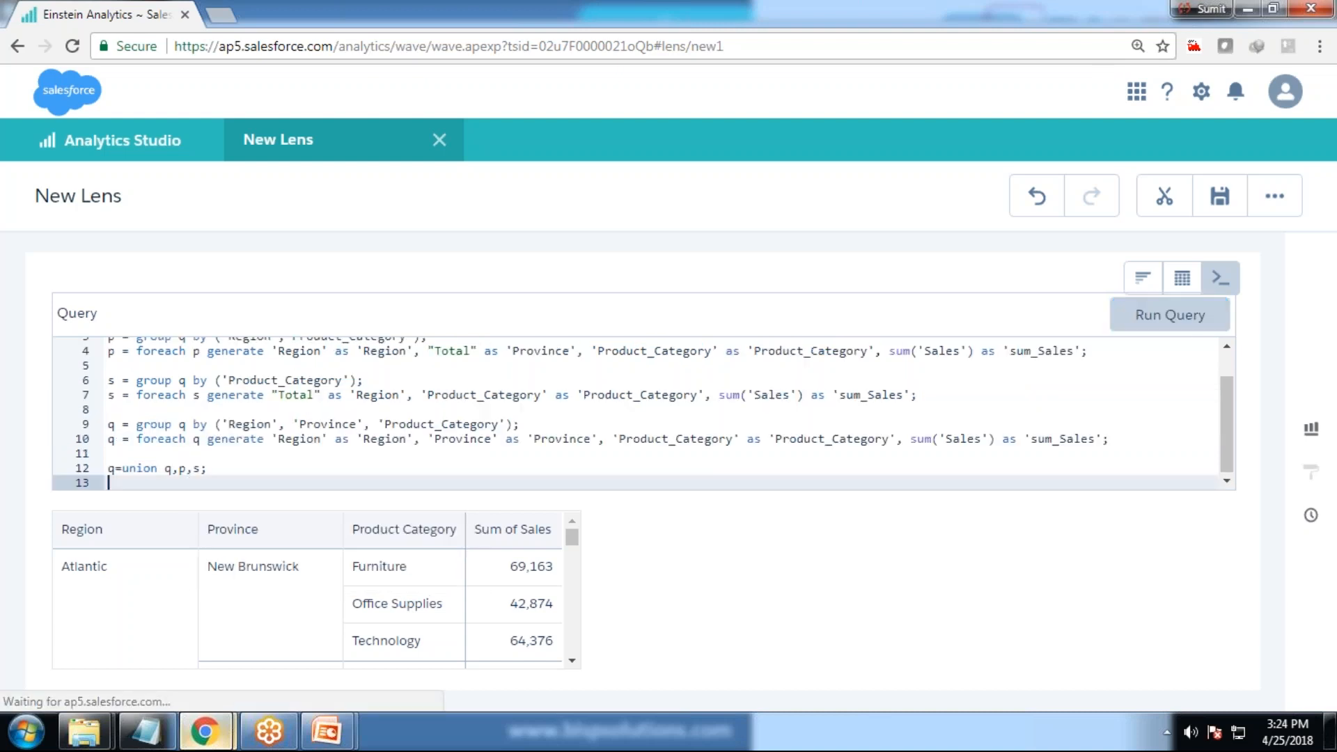
click(1197, 281)
click(1141, 351)
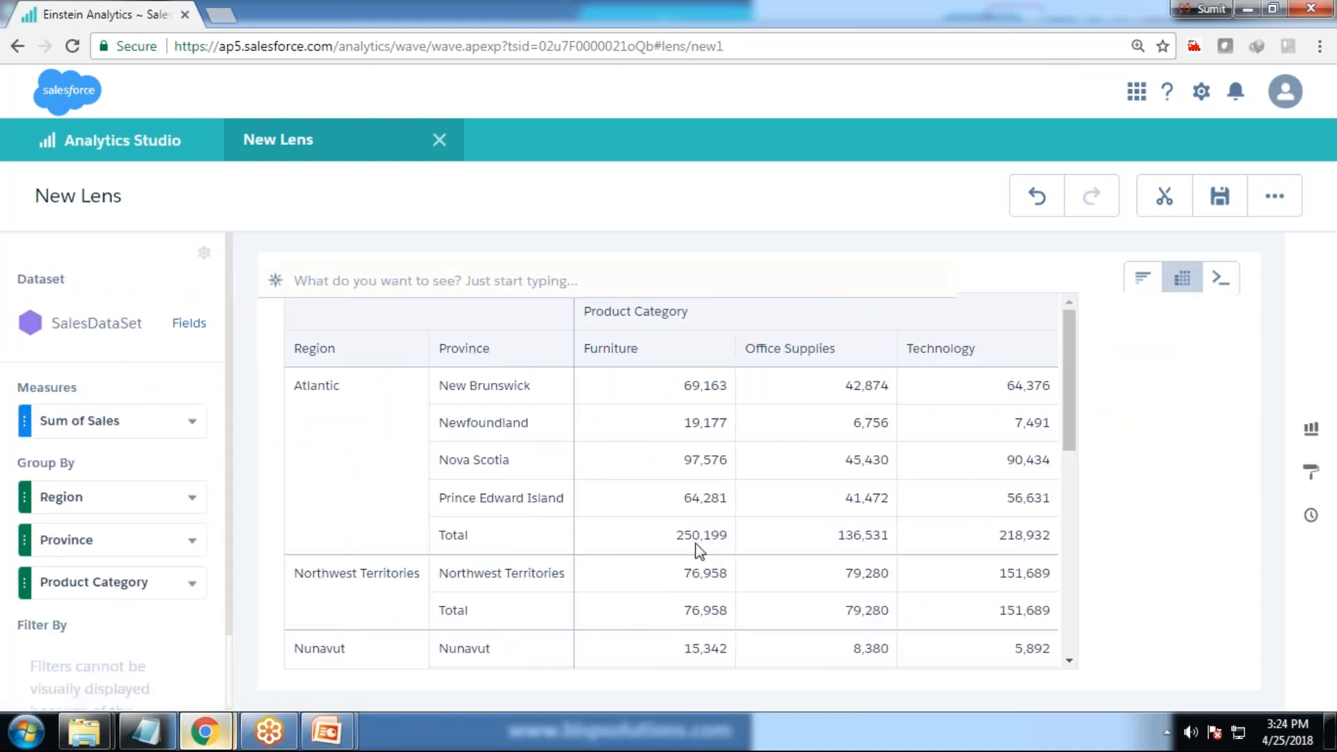
scroll(695, 544, down, 10)
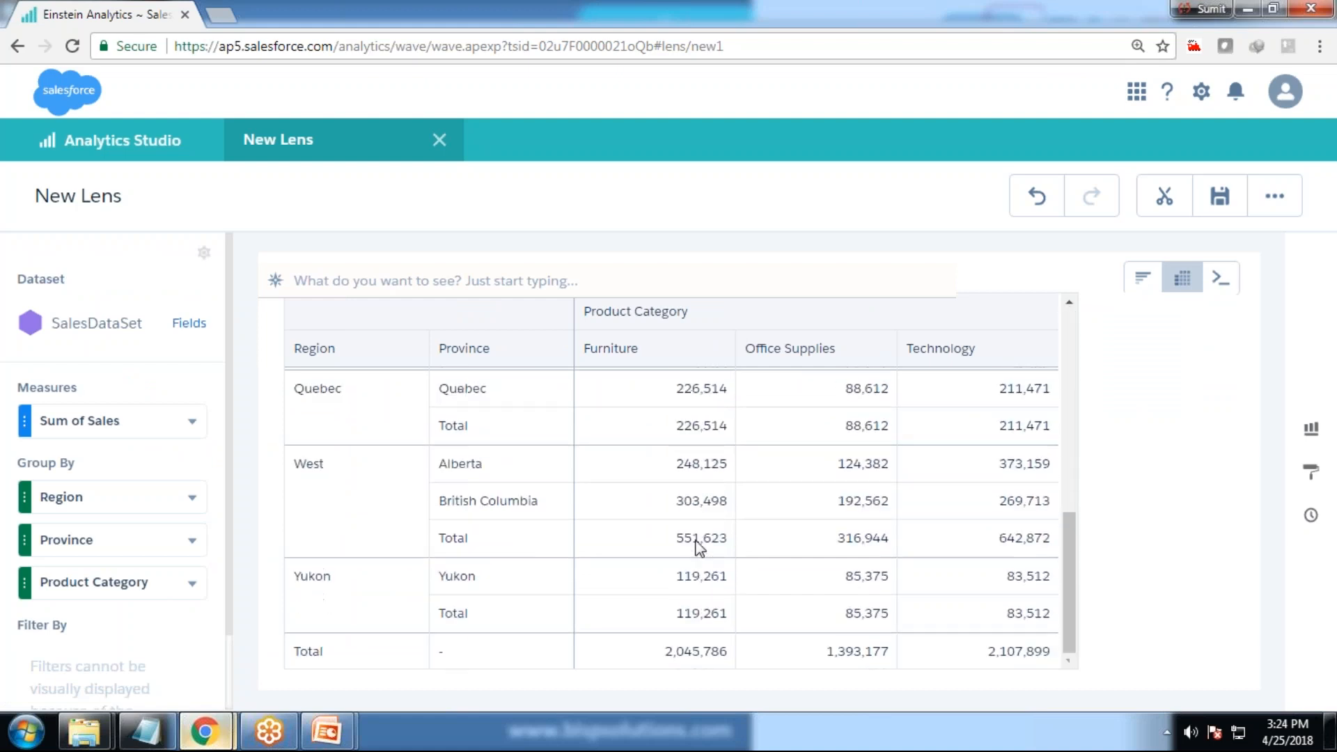